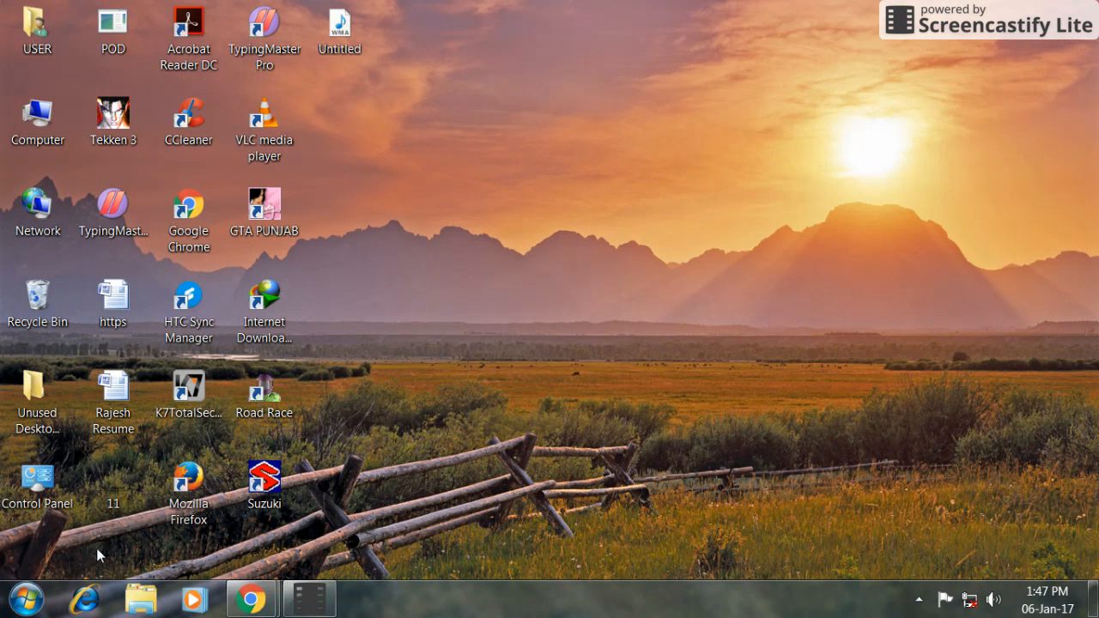
Step: Launch Microsoft Office Excel 2007 from the Microsoft Office program group
click(26, 602)
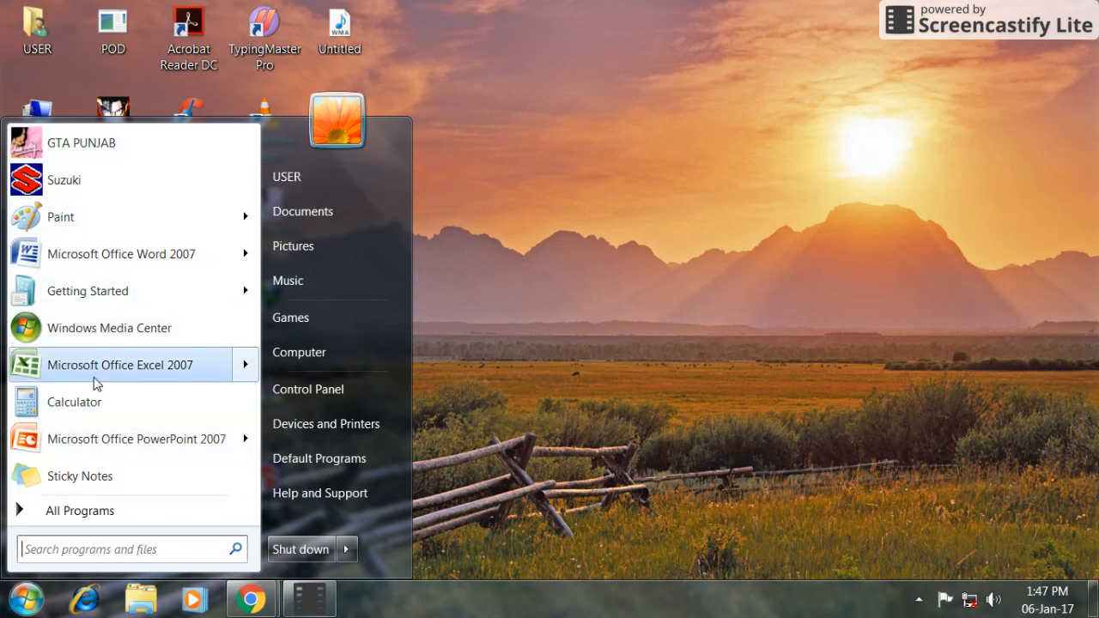
click(123, 520)
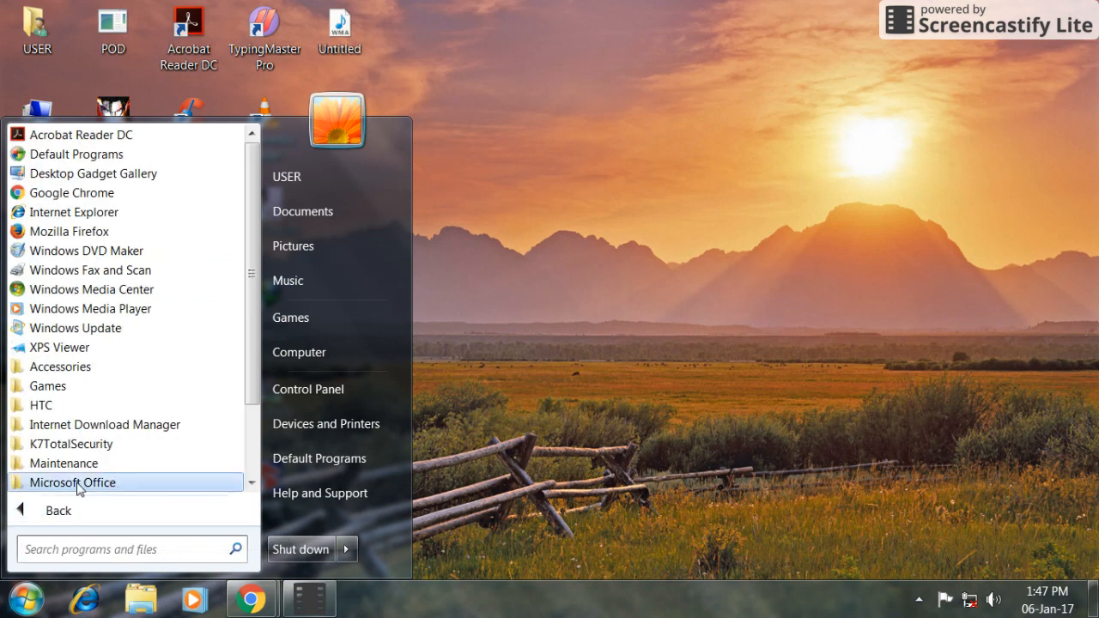
click(121, 486)
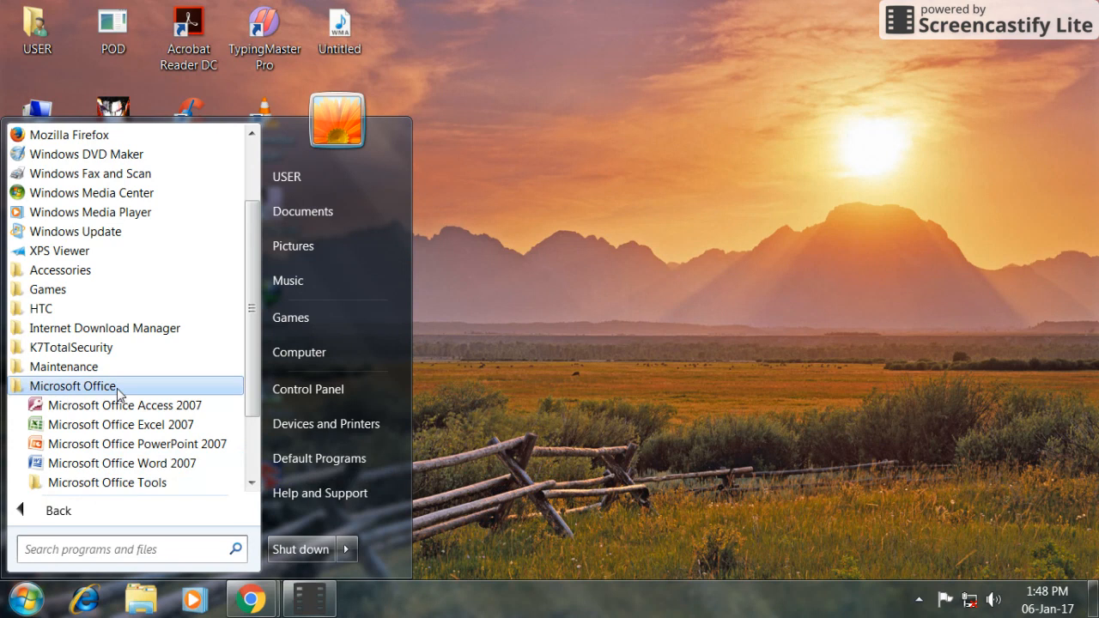
click(84, 426)
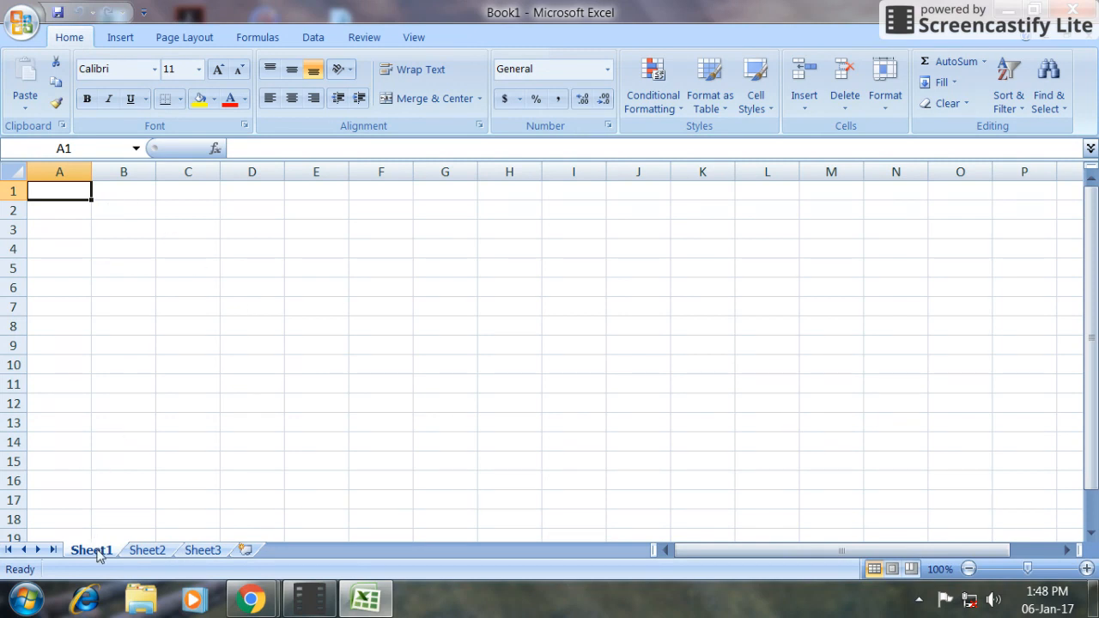
Step: View Sheet2 and Sheet3, return to Sheet1 and check the address shown for cell J9
click(147, 550)
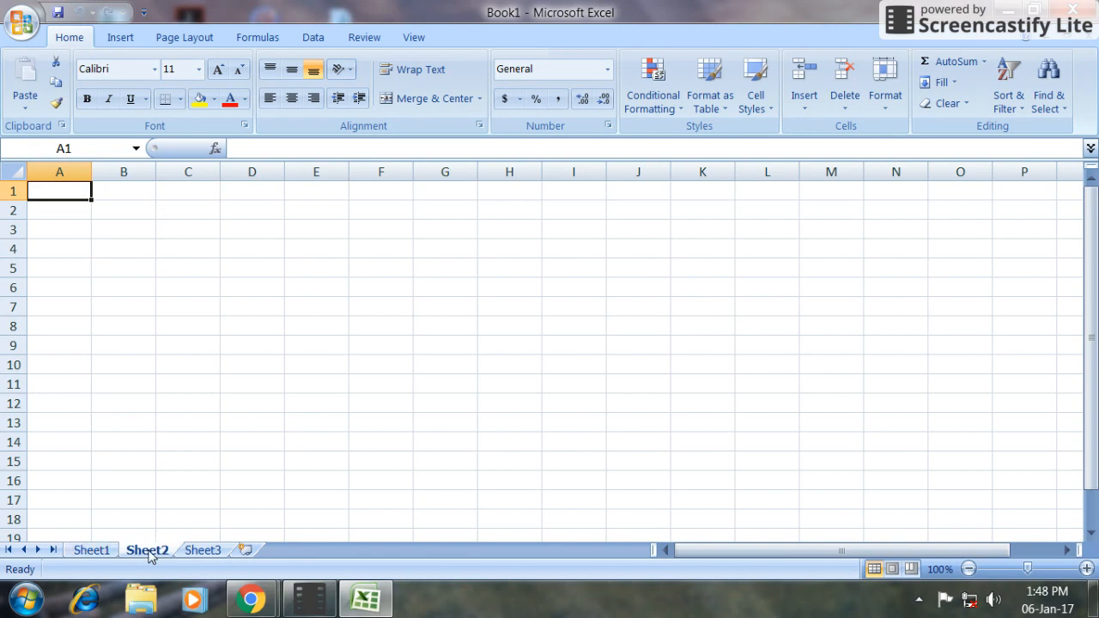
click(198, 552)
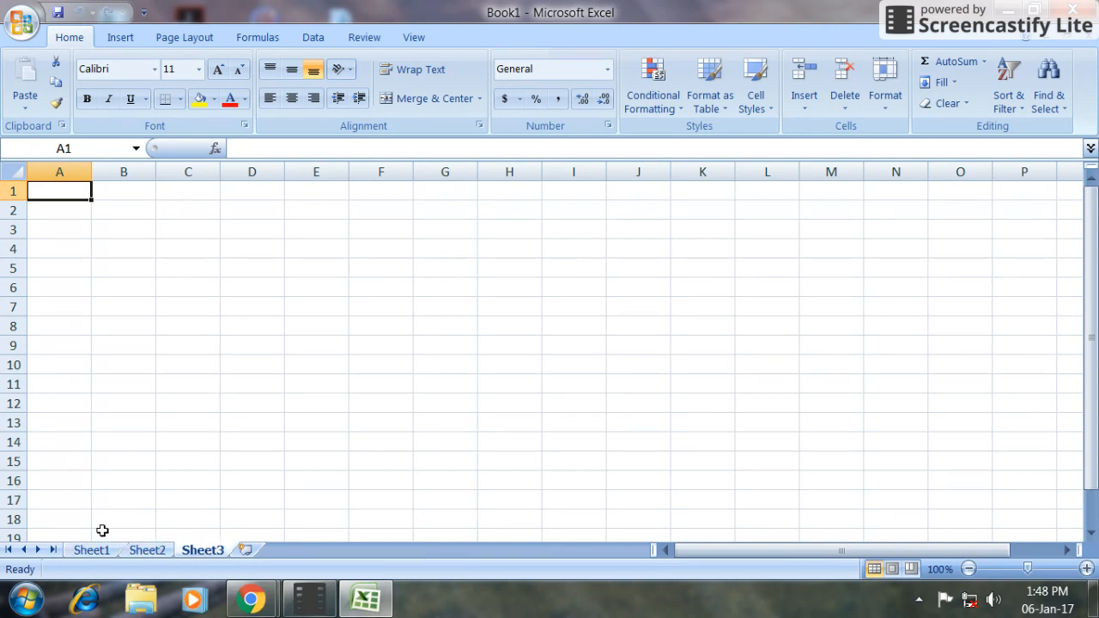
click(95, 551)
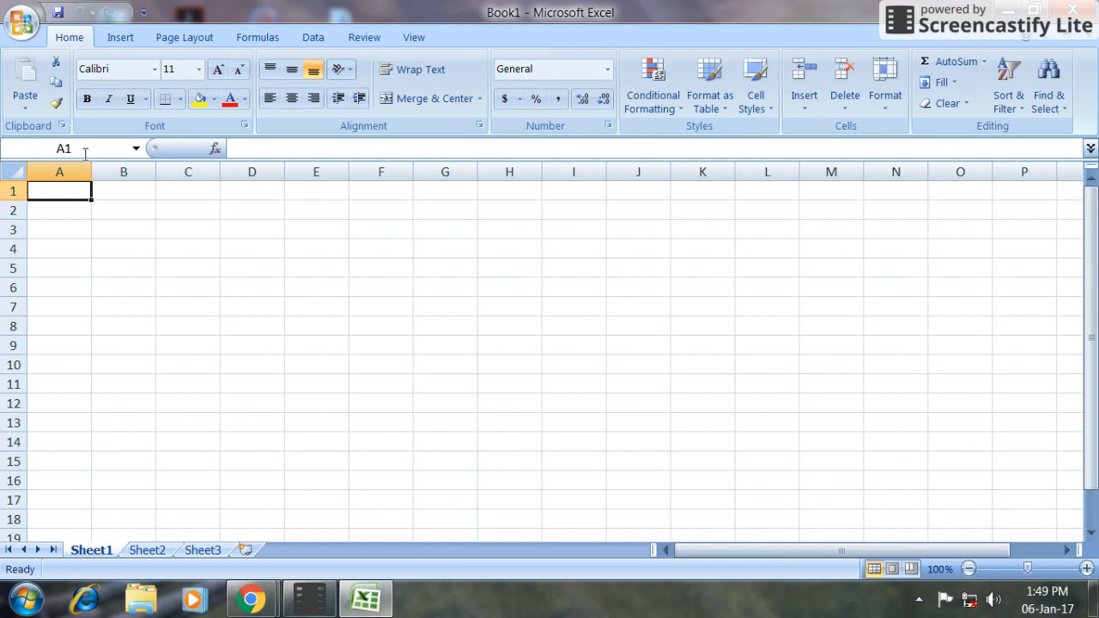
click(641, 347)
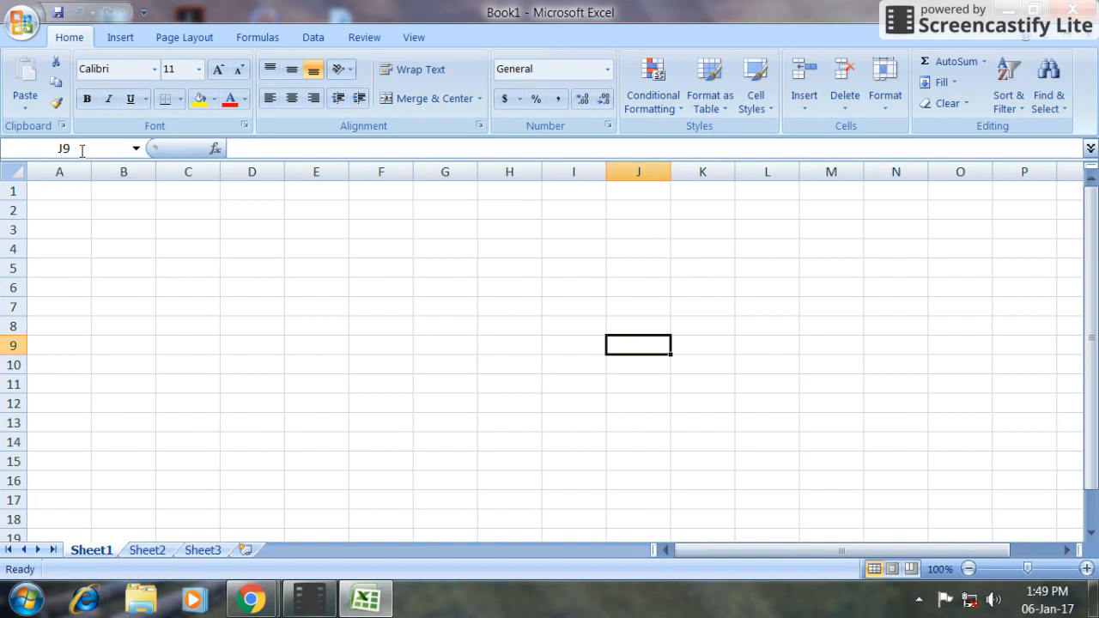
Step: Enter the column headers S. No., Name, Place, Qty. and Rs. in cells A1 to E1
click(64, 191)
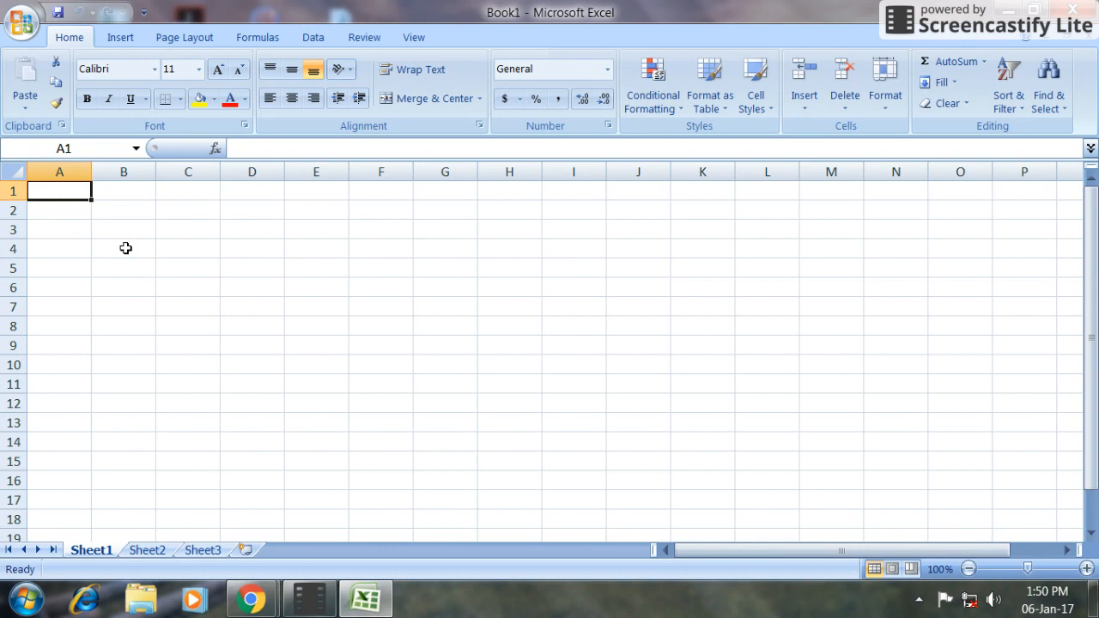
double_click(74, 191)
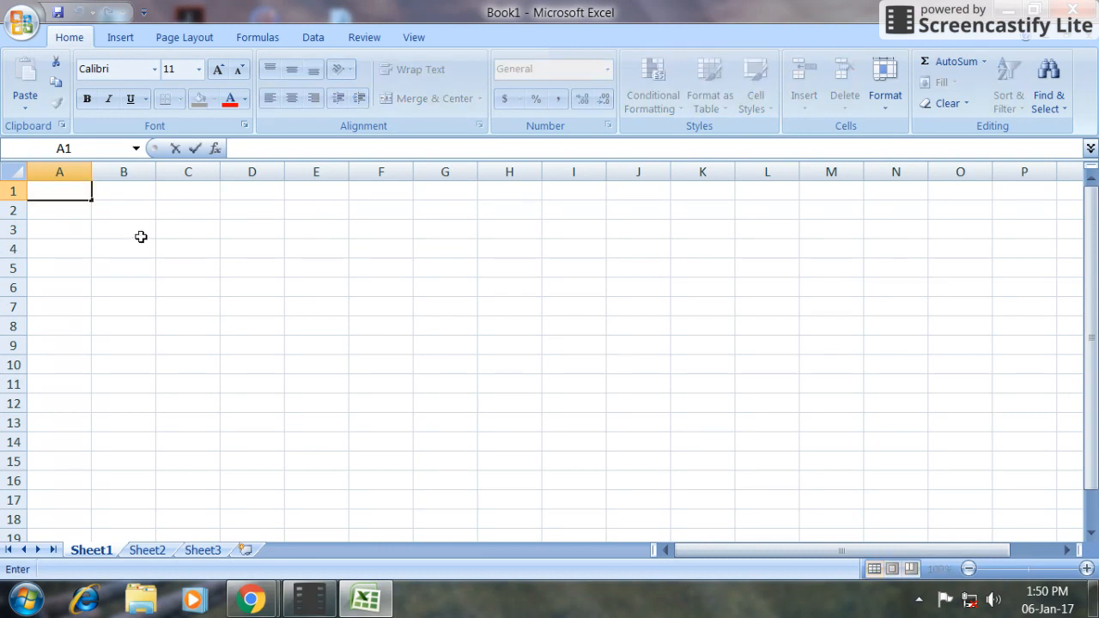
text(S. No.)
key(Tab)
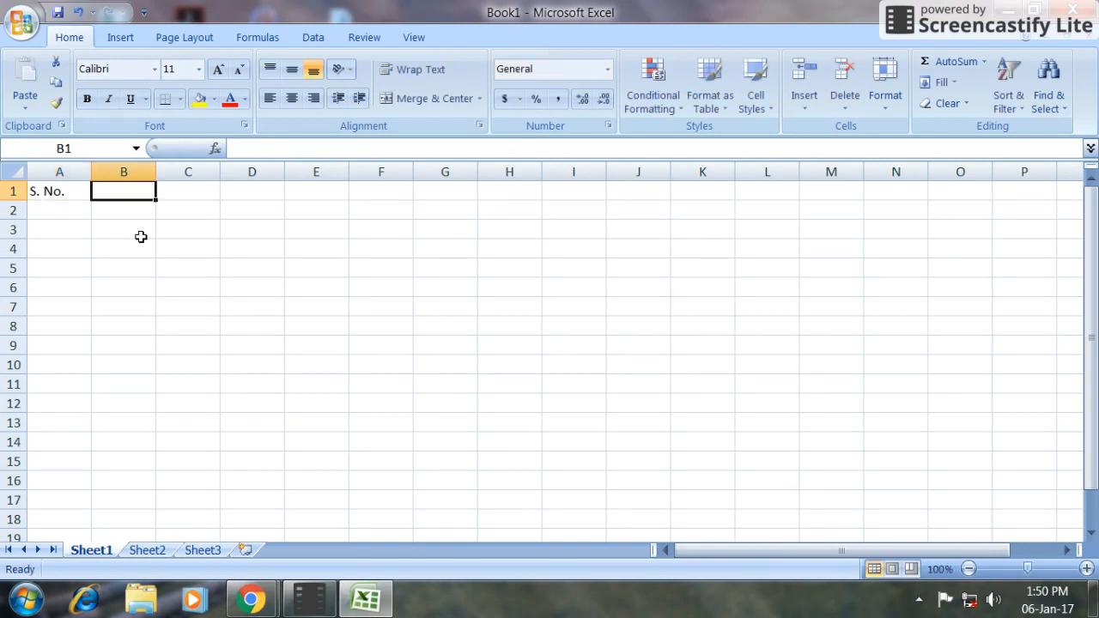
text(Name)
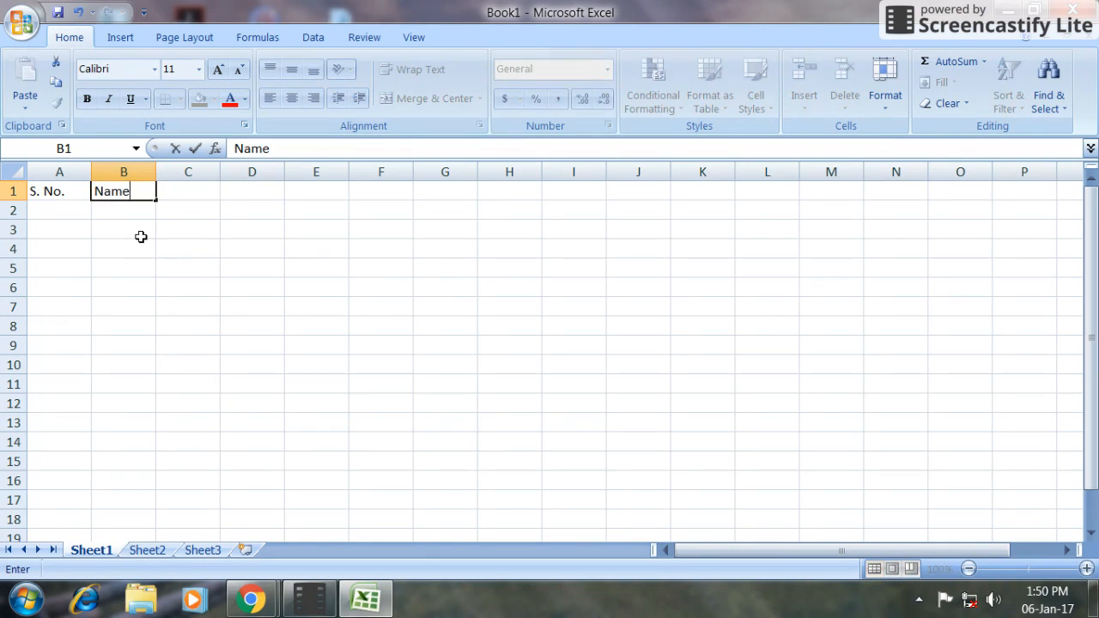
key(Tab)
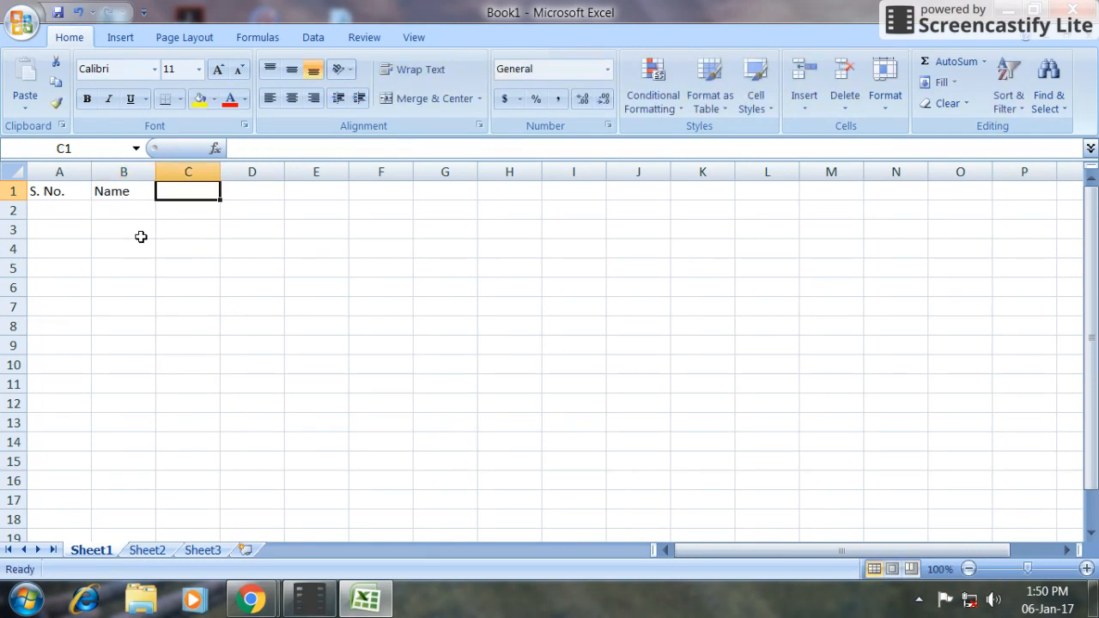
text(Place)
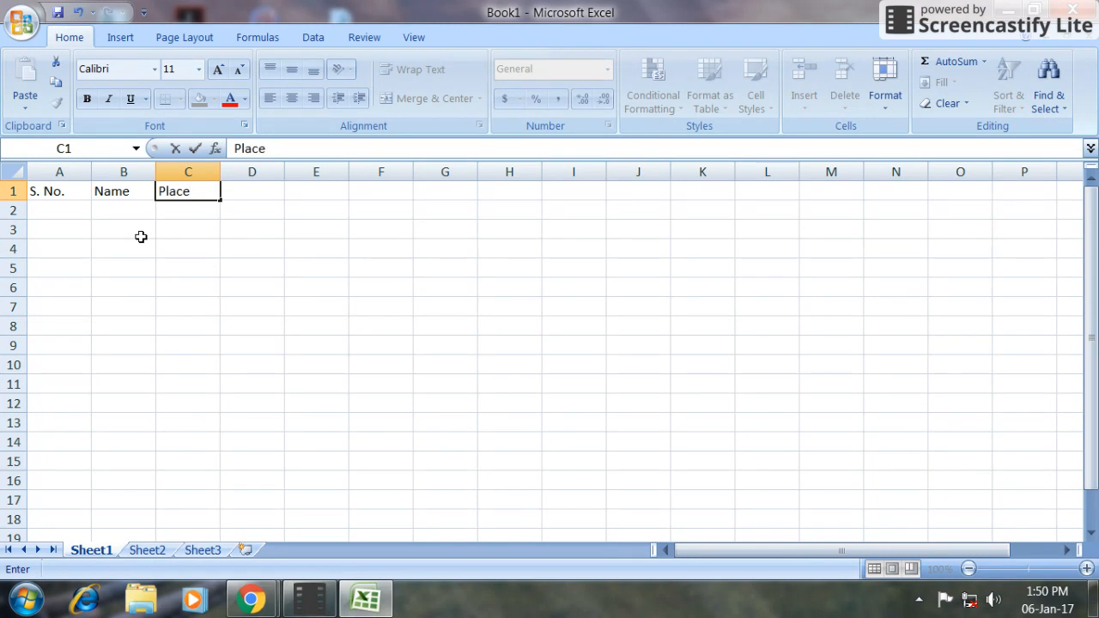
key(Tab)
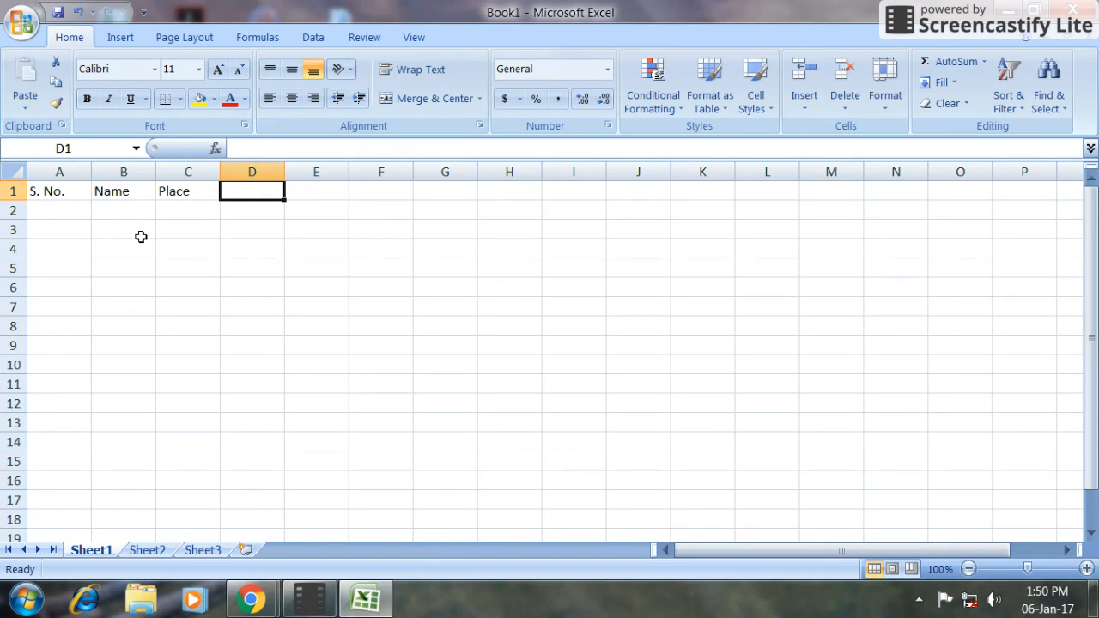
text(Qty.)
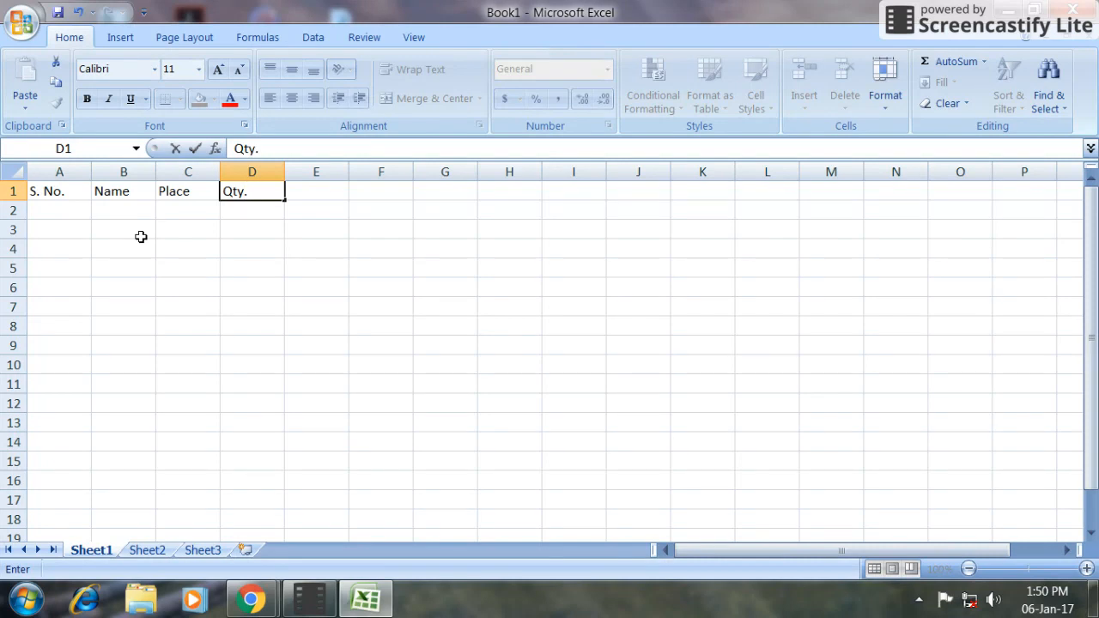
key(Tab)
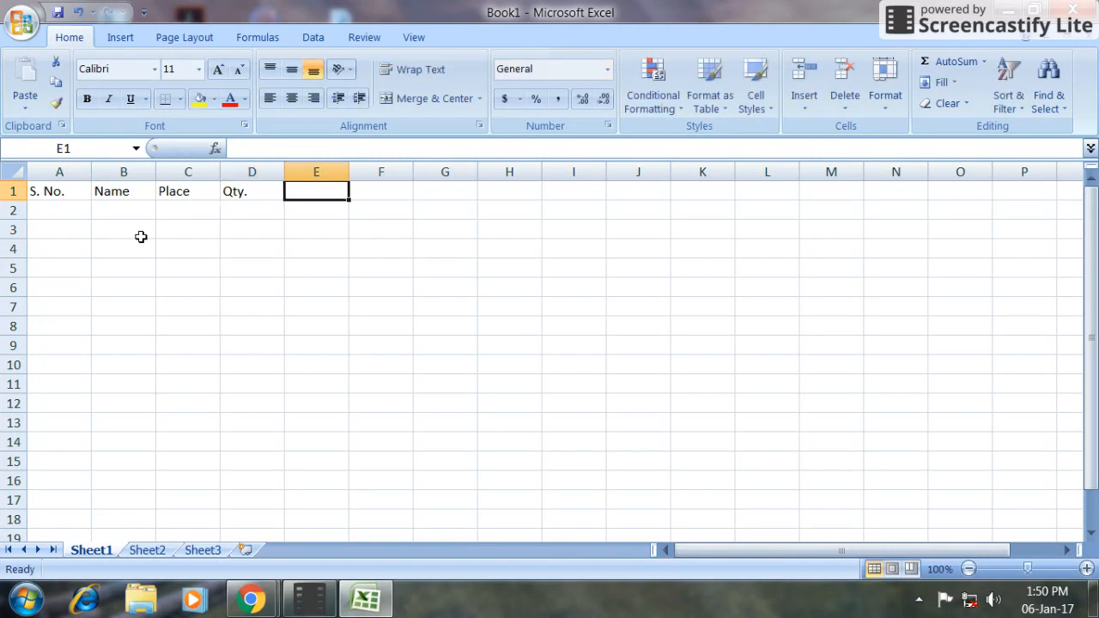
text(Rs.)
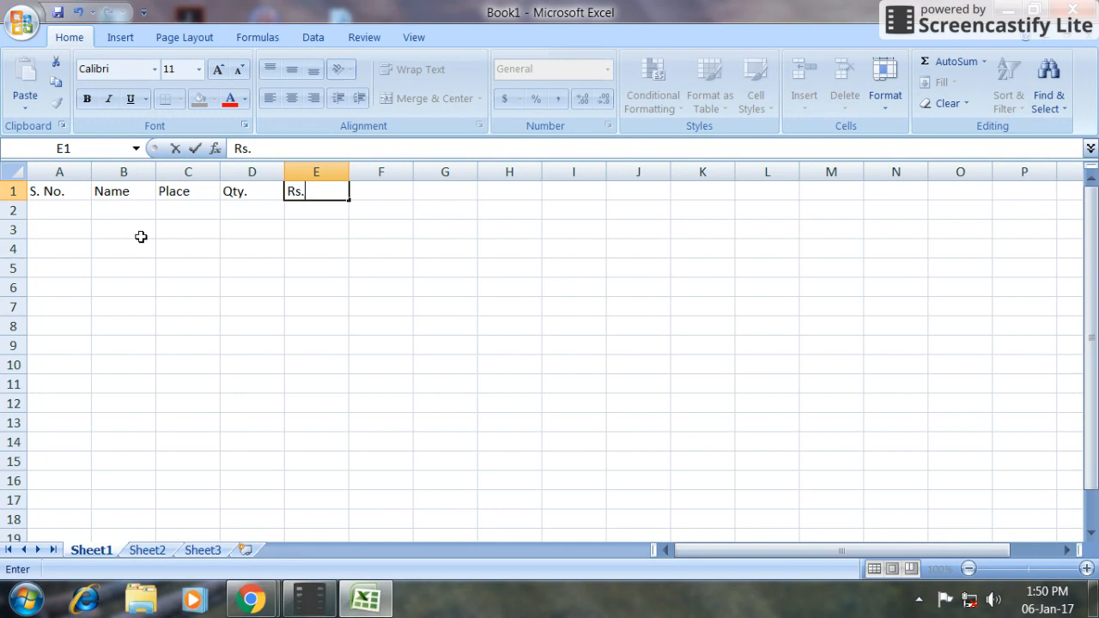
key(Return)
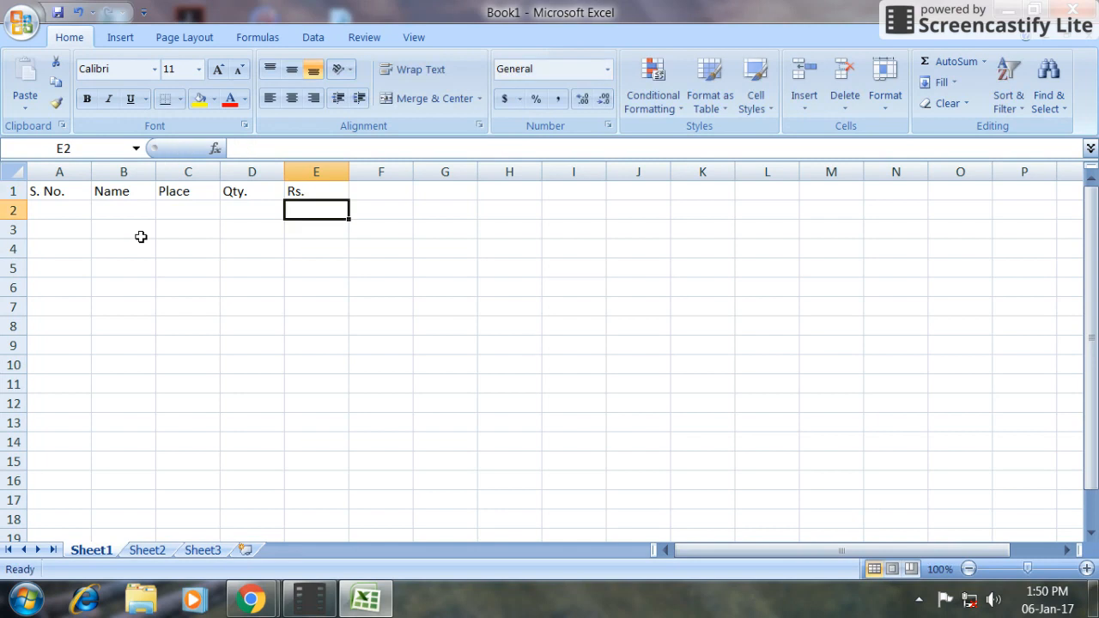
Step: Enter the serial numbers 1 to 10 in cells A2 to A11 under the S. No. header
key(Left)
key(Left)
key(Left)
key(Left)
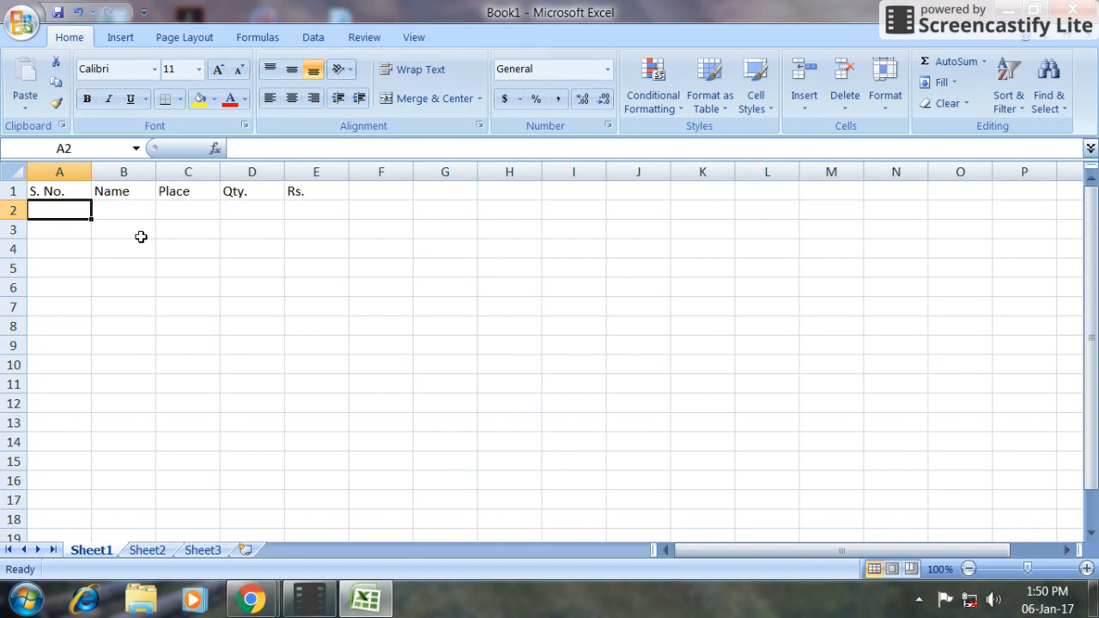
text(1)
key(Return)
text(2)
key(Return)
text(3)
key(Return)
text(4)
key(Return)
text(5)
key(Return)
text(6)
key(Return)
text(7)
key(Return)
text(8)
key(Return)
text(9)
key(Return)
text(10)
key(Return)
Step: Select the serial numbers 1 to 3 in cells A2 to A4
key(Up)
key(Up)
key(Up)
key(Up)
key(Up)
key(Up)
key(Up)
key(Up)
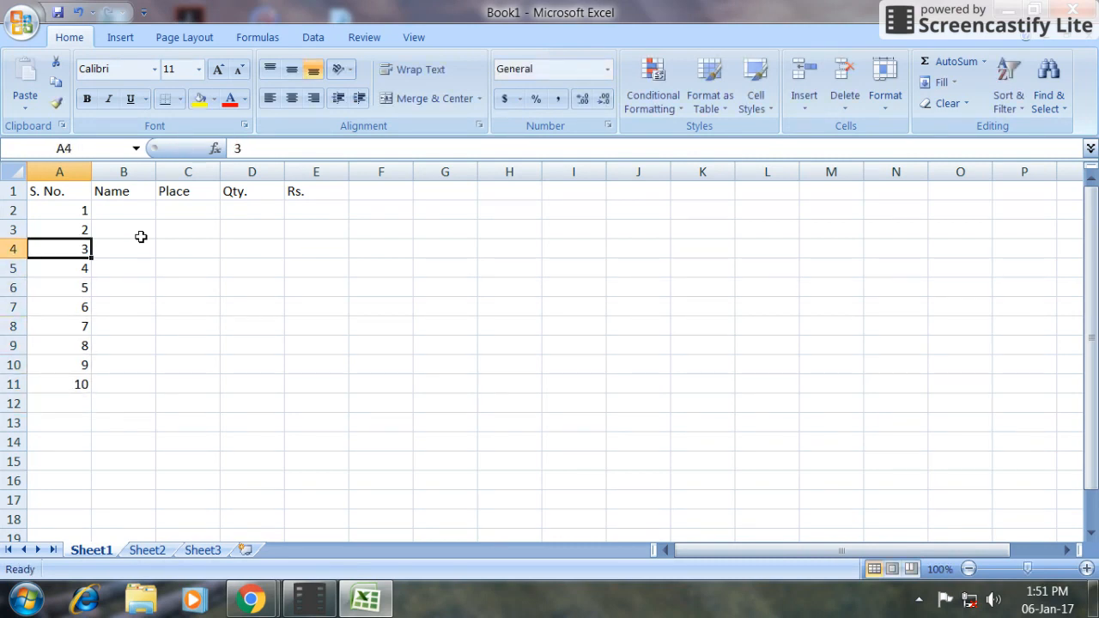
key(Up)
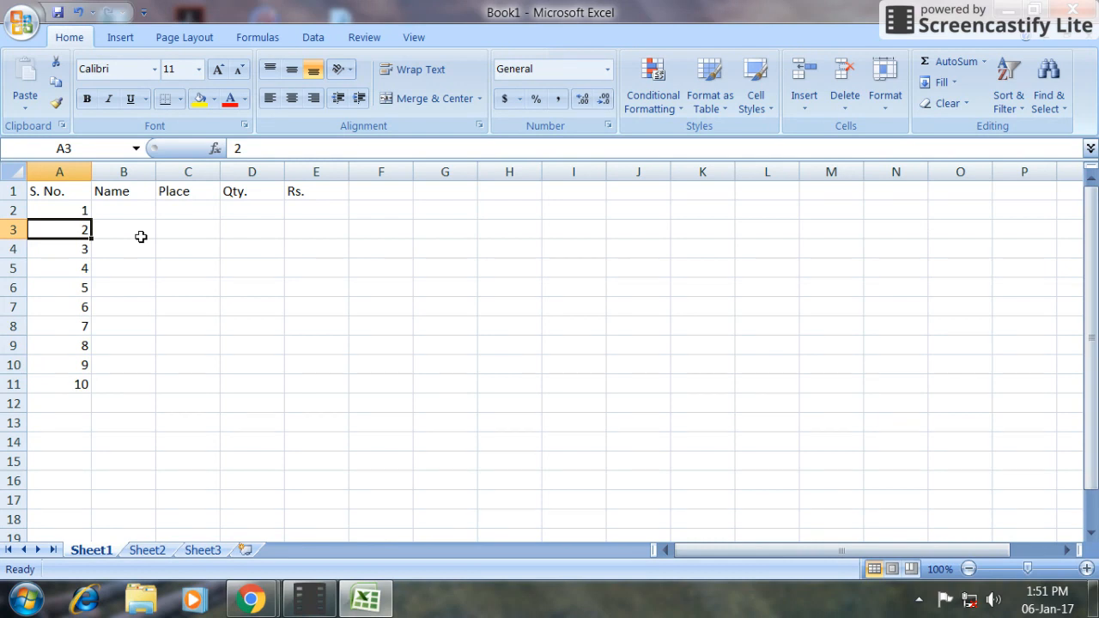
key(Up)
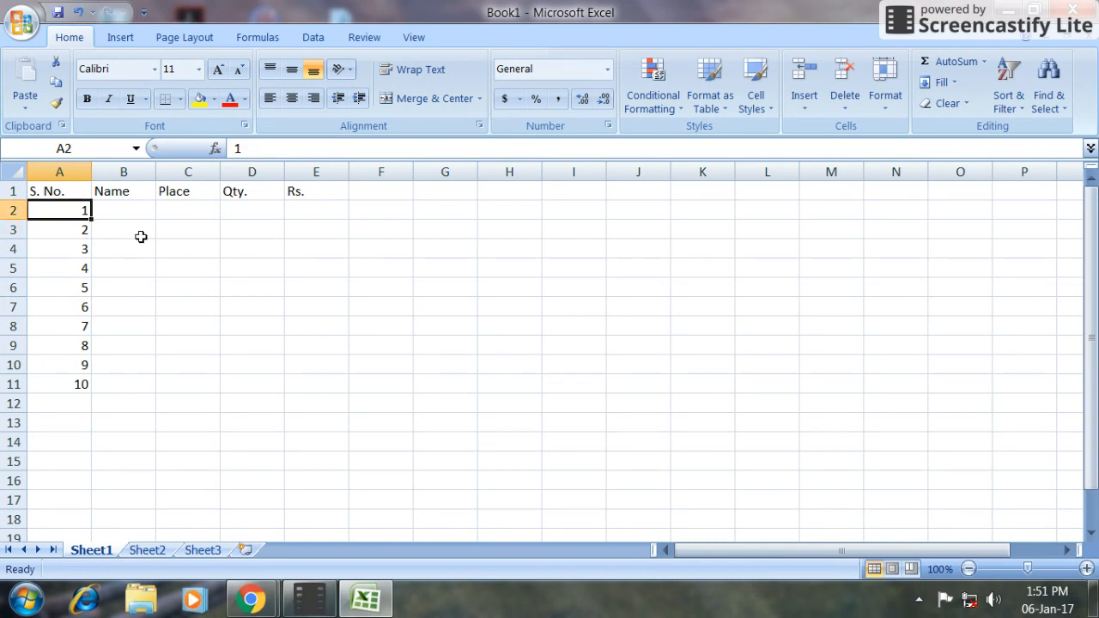
key(shift+Down)
key(shift+Down)
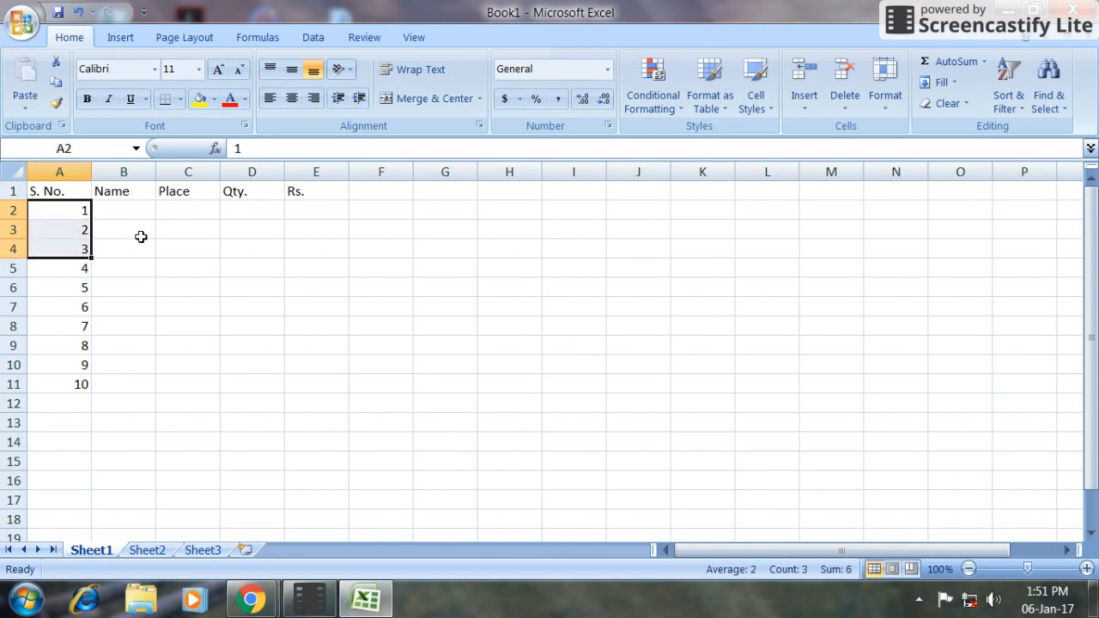
Step: Delete the serial numbers 4 to 10 from cells A5 to A11, keeping only 1 to 3
drag(81, 267, 69, 386)
click(69, 387)
key(Delete)
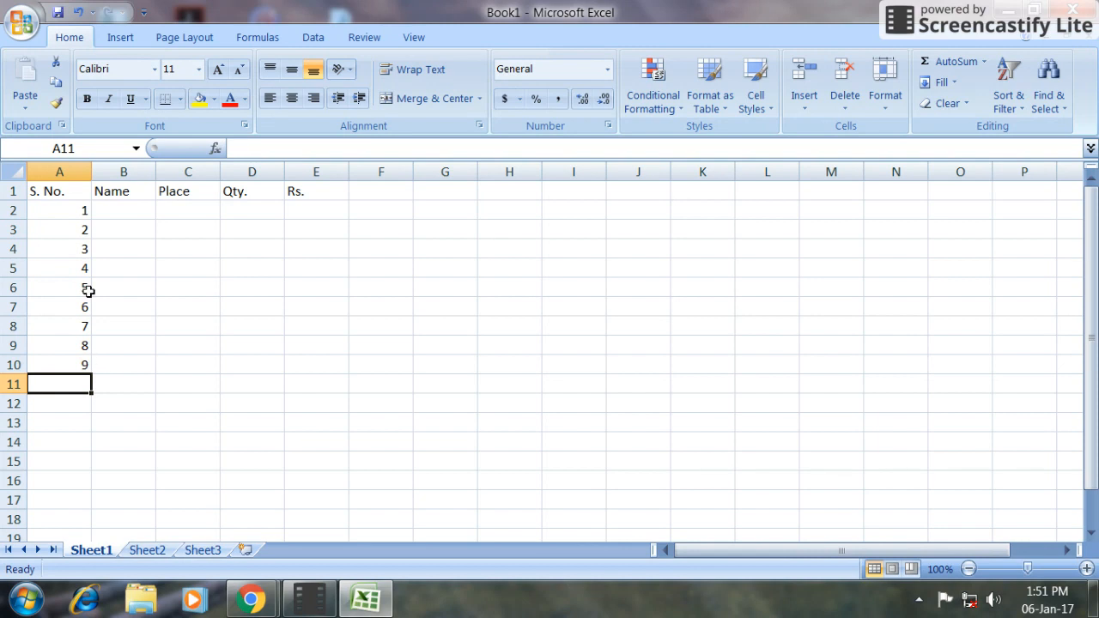
drag(62, 286, 66, 371)
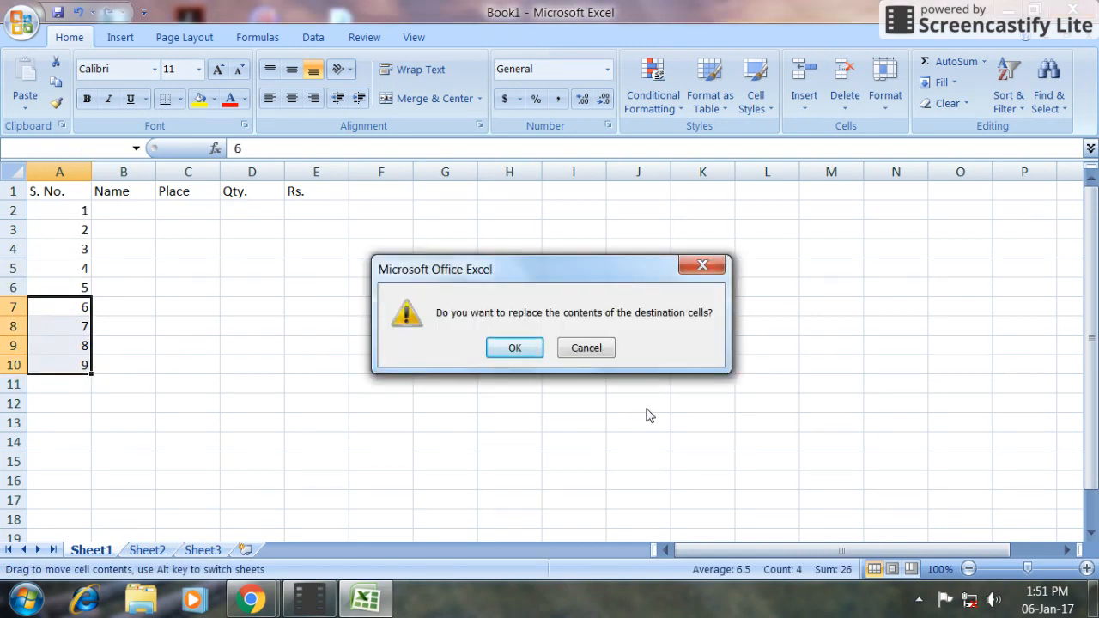
click(611, 350)
key(Delete)
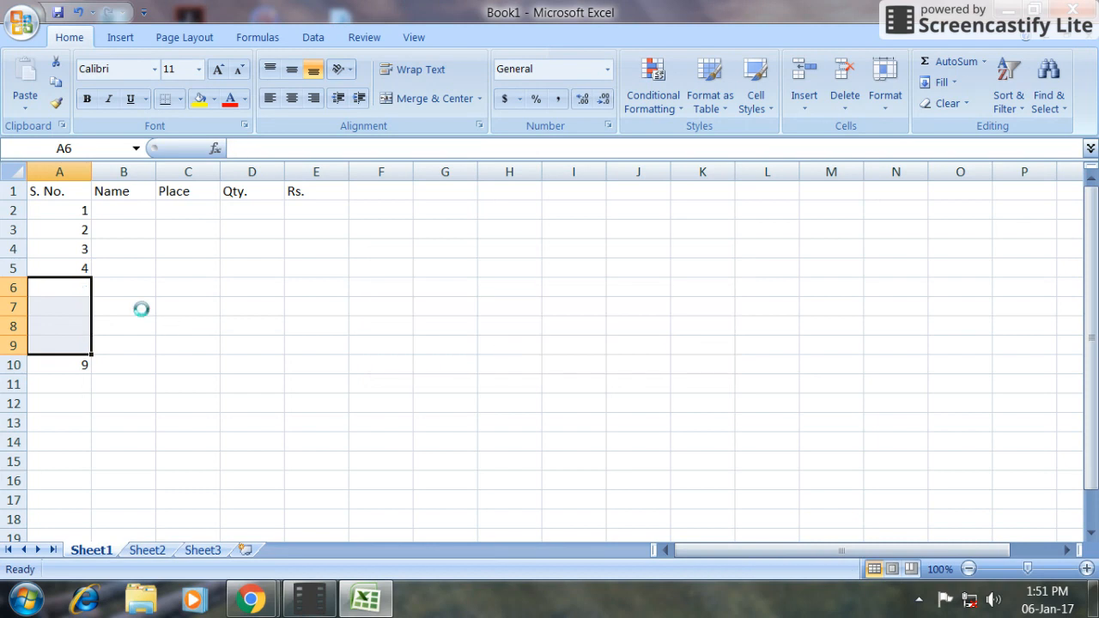
click(75, 269)
key(Delete)
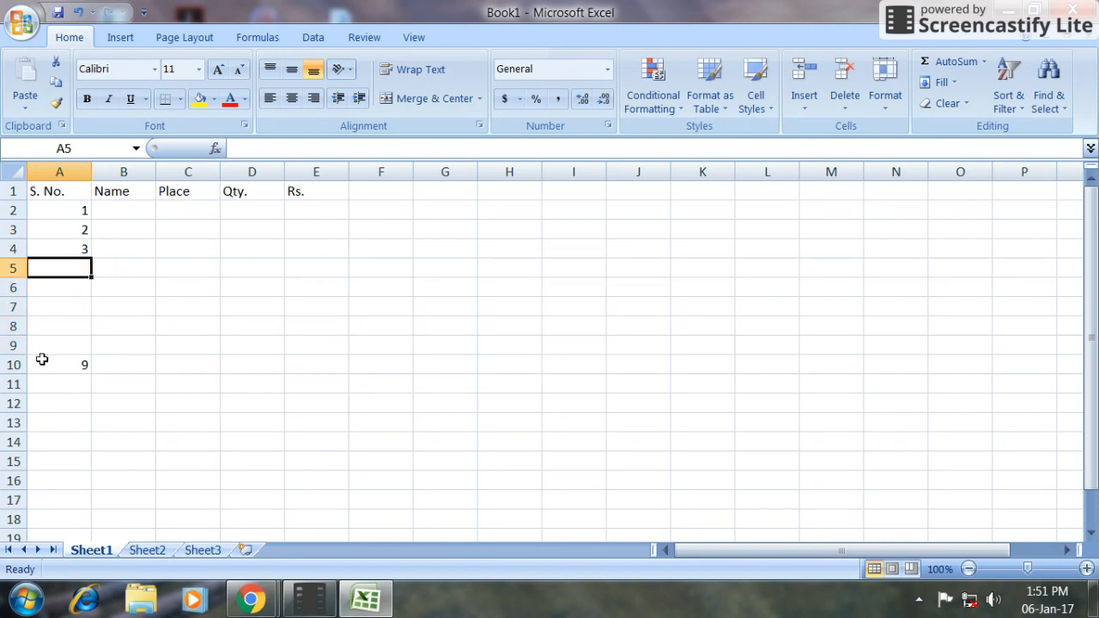
click(75, 362)
key(Delete)
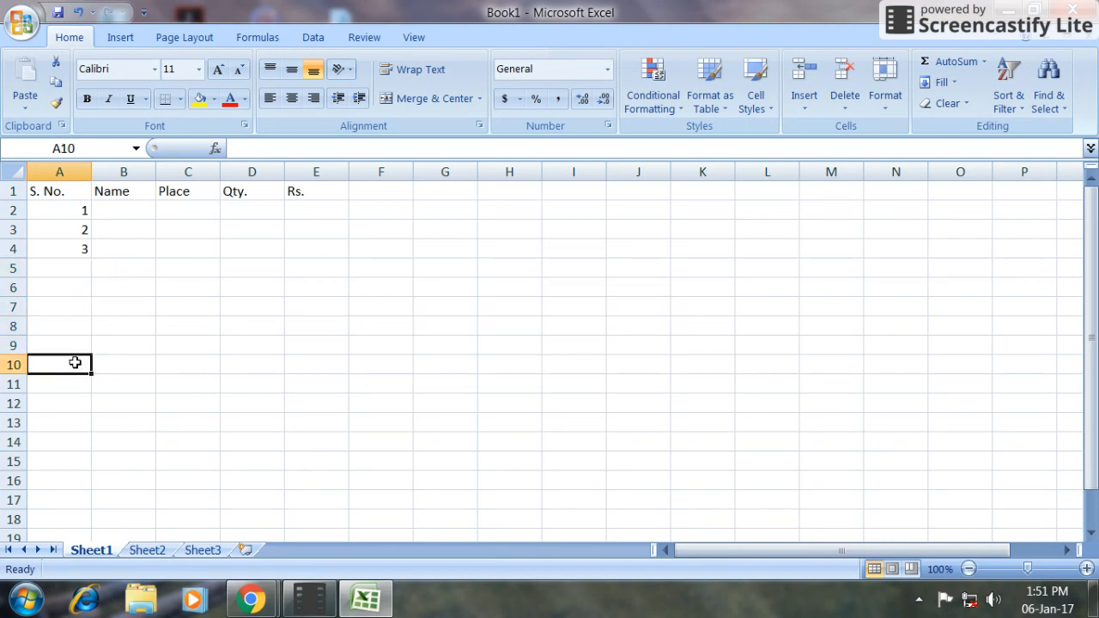
Step: Try to select cells A2 to A4 and extend their number series down column A
click(69, 212)
drag(69, 212, 76, 243)
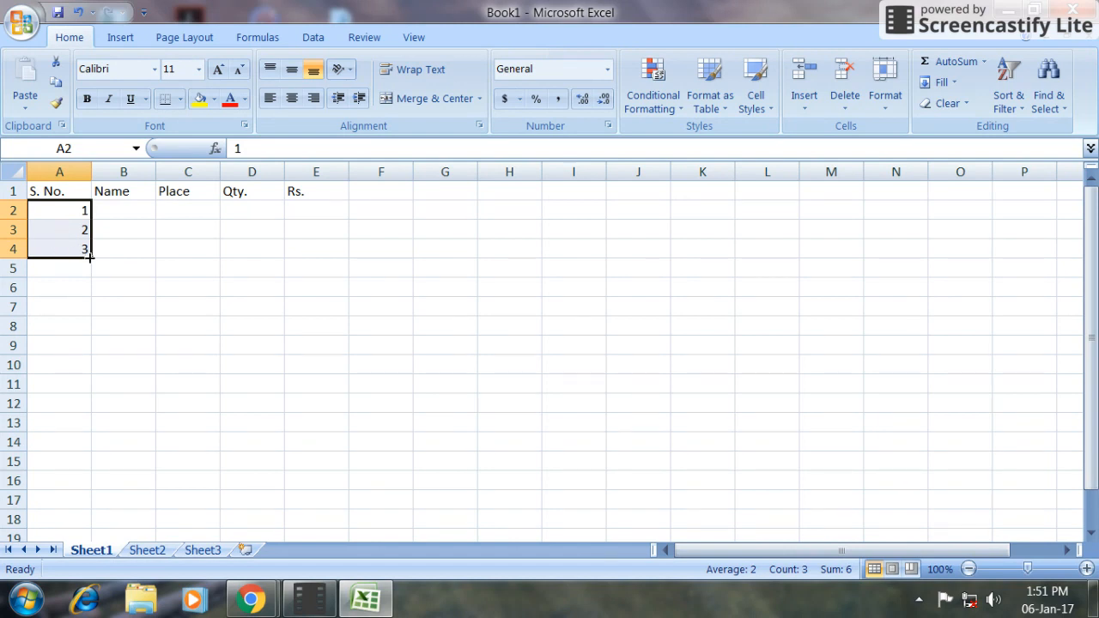
click(89, 255)
click(84, 324)
drag(84, 210, 84, 243)
click(94, 280)
drag(73, 210, 81, 246)
click(81, 245)
double_click(77, 210)
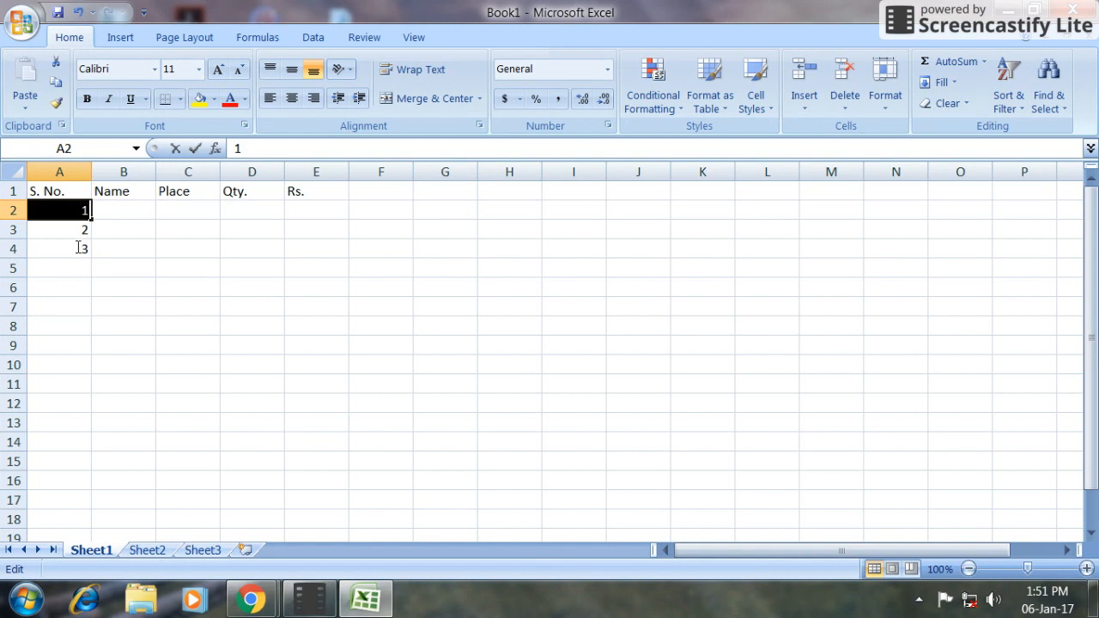
click(80, 248)
click(66, 208)
mouse_move(66, 209)
mouse_down()
mouse_move(66, 237)
mouse_move(80, 225)
mouse_up()
click(73, 248)
click(122, 246)
click(80, 246)
click(105, 232)
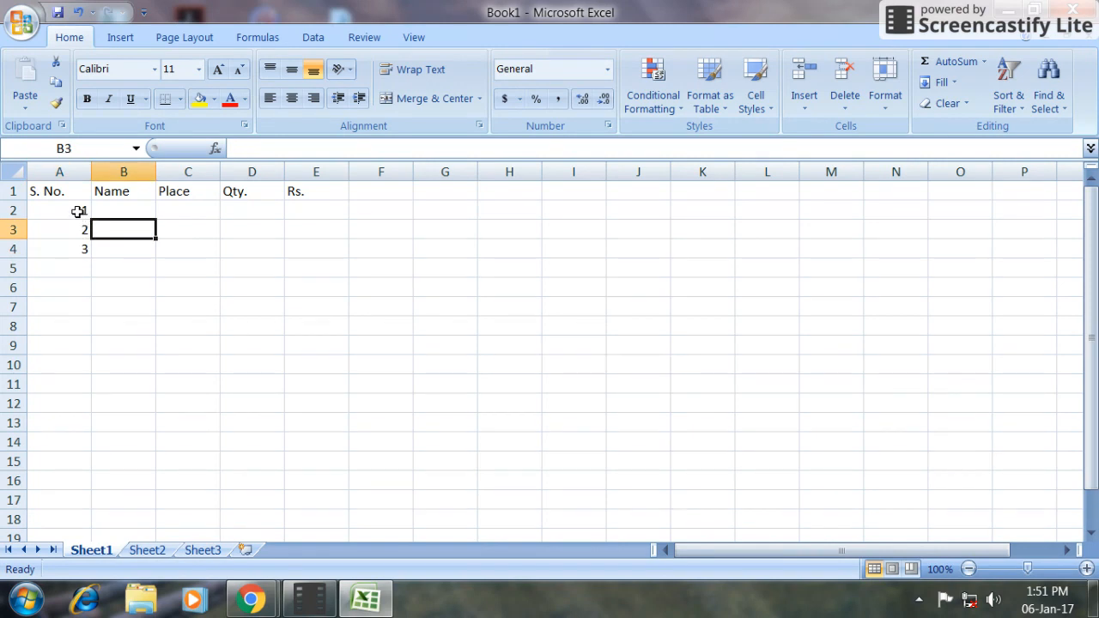
drag(78, 212, 81, 225)
click(81, 246)
click(106, 244)
Step: Select the numbers 1 to 3 in A2 to A4 and fill the series down to 7 in cell A8
click(81, 208)
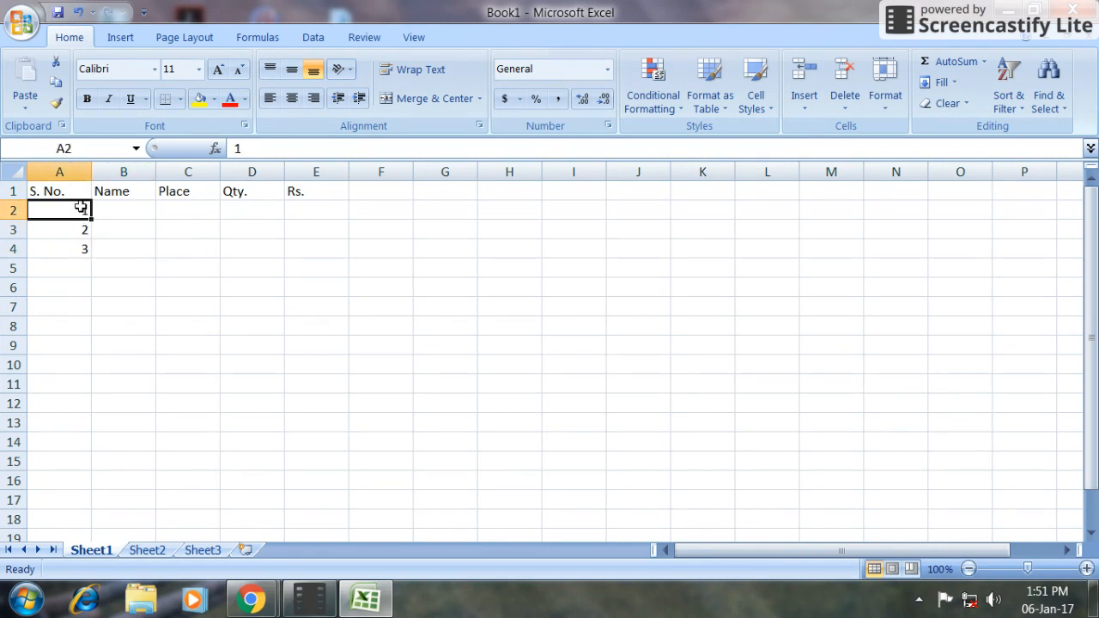
key(shift+Down)
key(shift+Down)
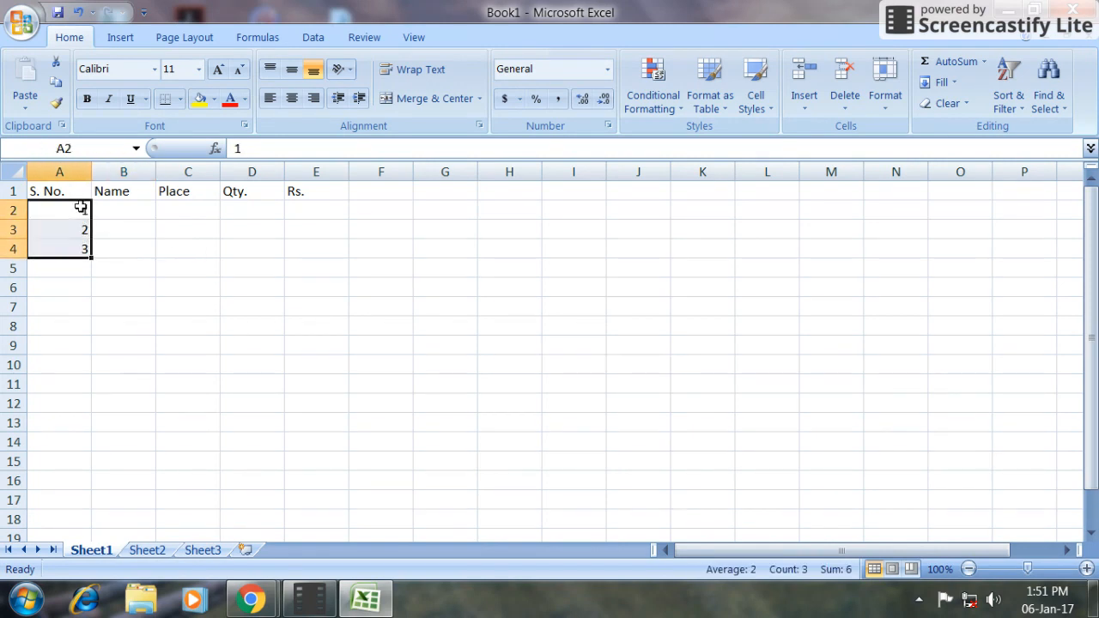
drag(91, 255, 93, 329)
click(86, 364)
drag(86, 384, 83, 421)
double_click(83, 420)
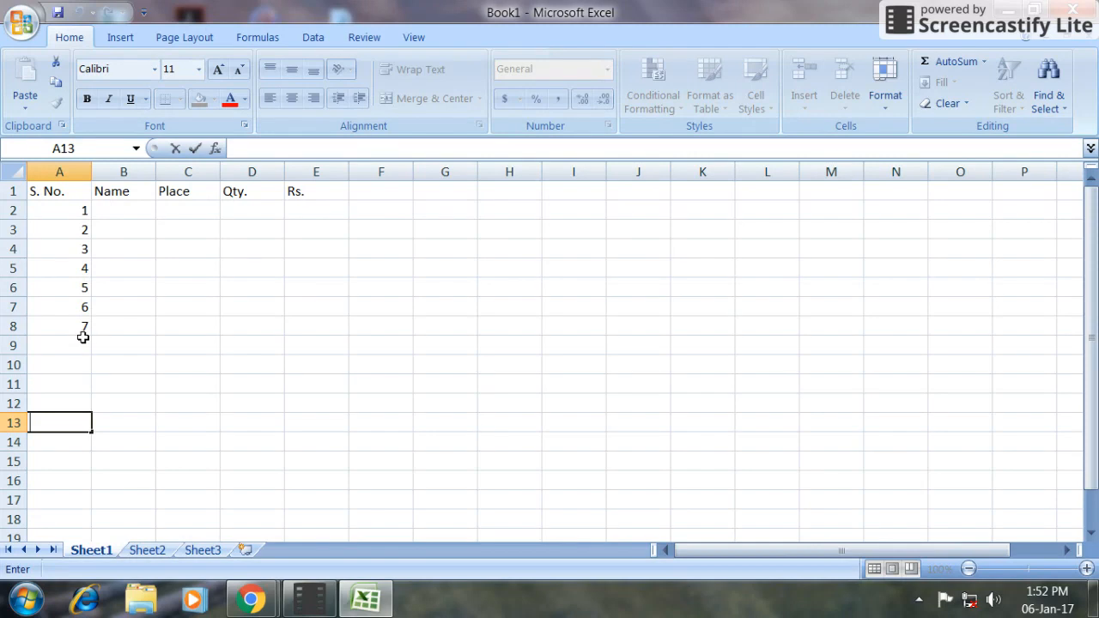
Step: Enter the serial numbers 8, 9 and 10 in cells A9 to A11
click(81, 343)
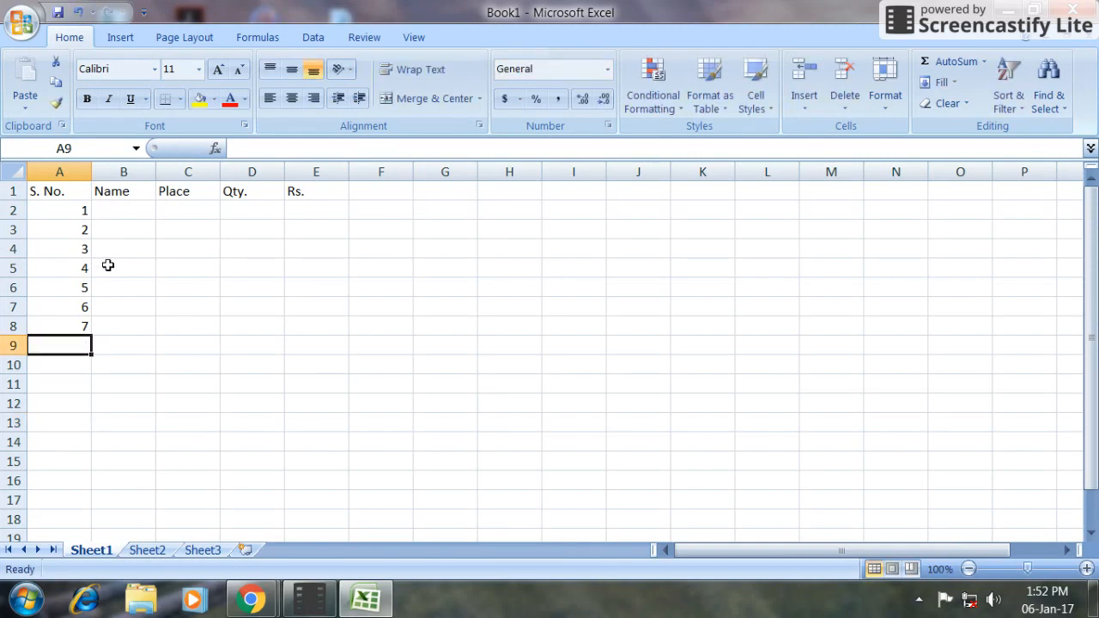
text(8)
key(Return)
text(9)
key(Return)
text(10)
key(Return)
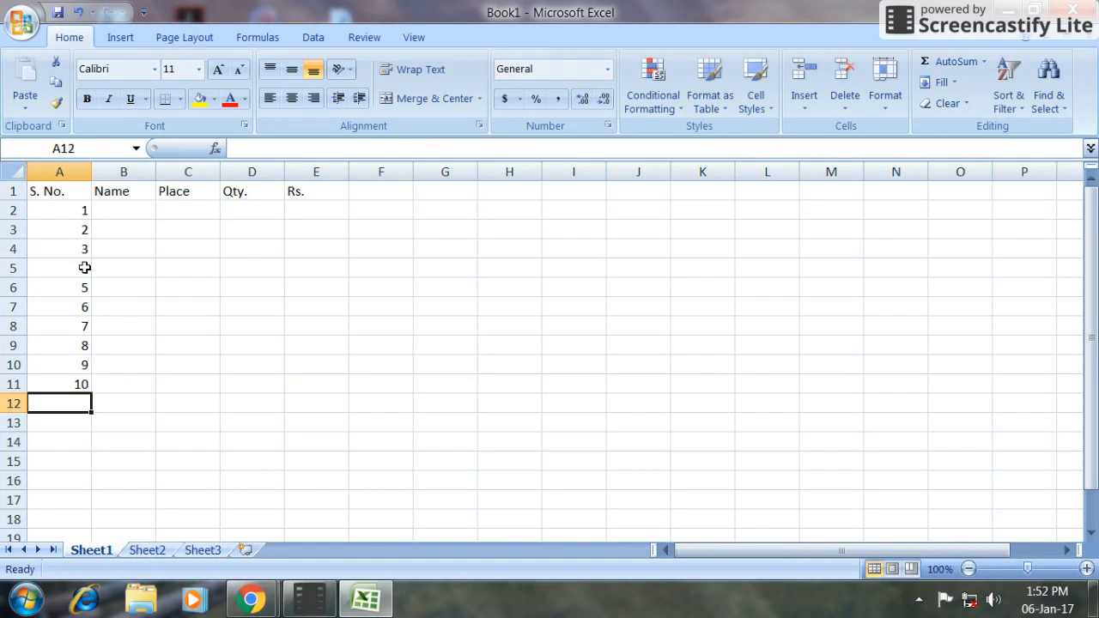
Step: Enter the first three people's names in cells B2 to B4 of the Name column
key(Right)
key(Up)
key(Up)
key(Up)
key(Up)
key(Up)
key(Up)
key(Up)
key(Up)
key(Up)
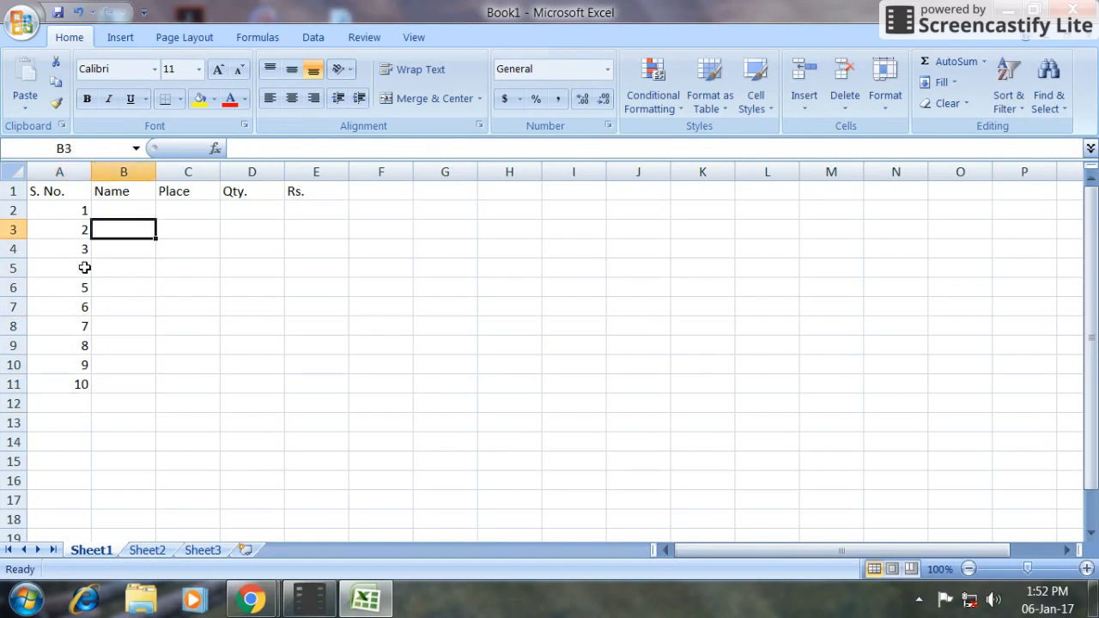
key(Up)
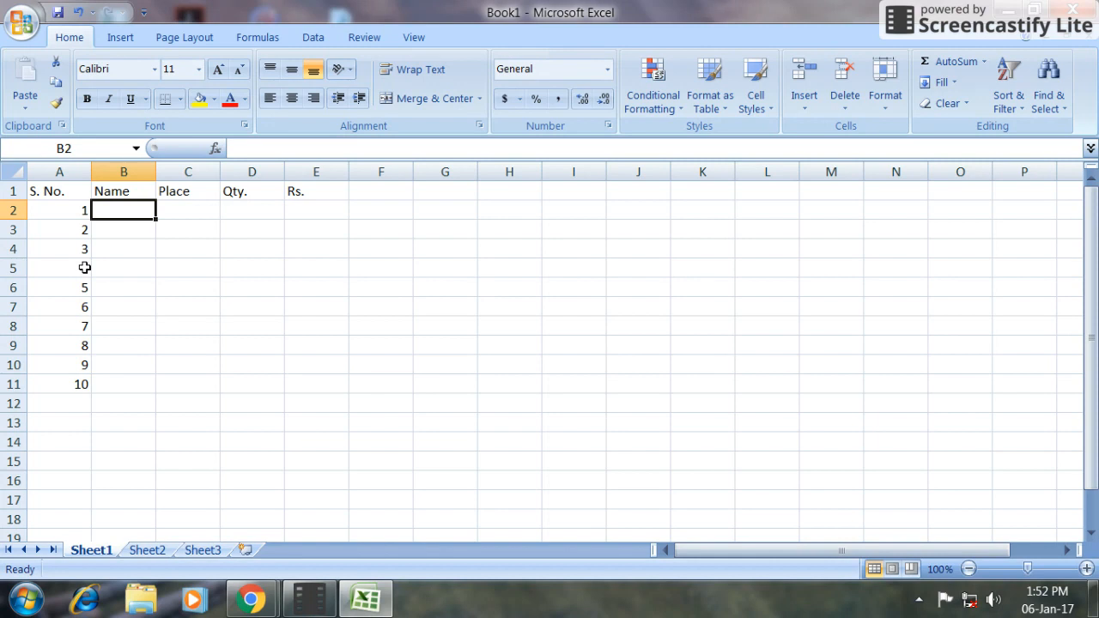
text(S)
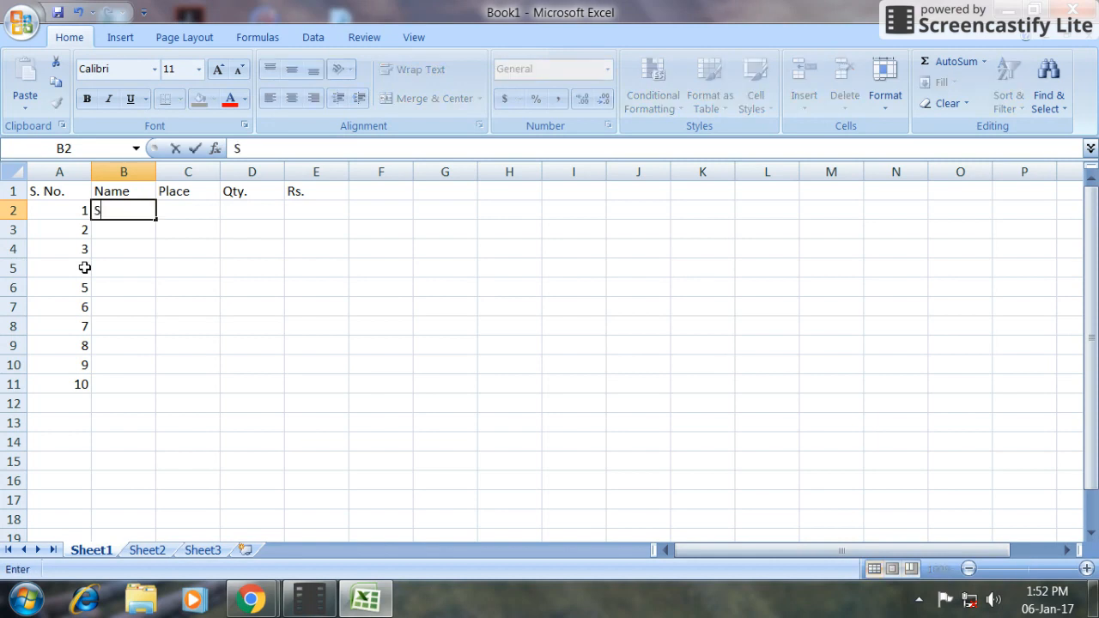
text(hivam)
key(Return)
text(M)
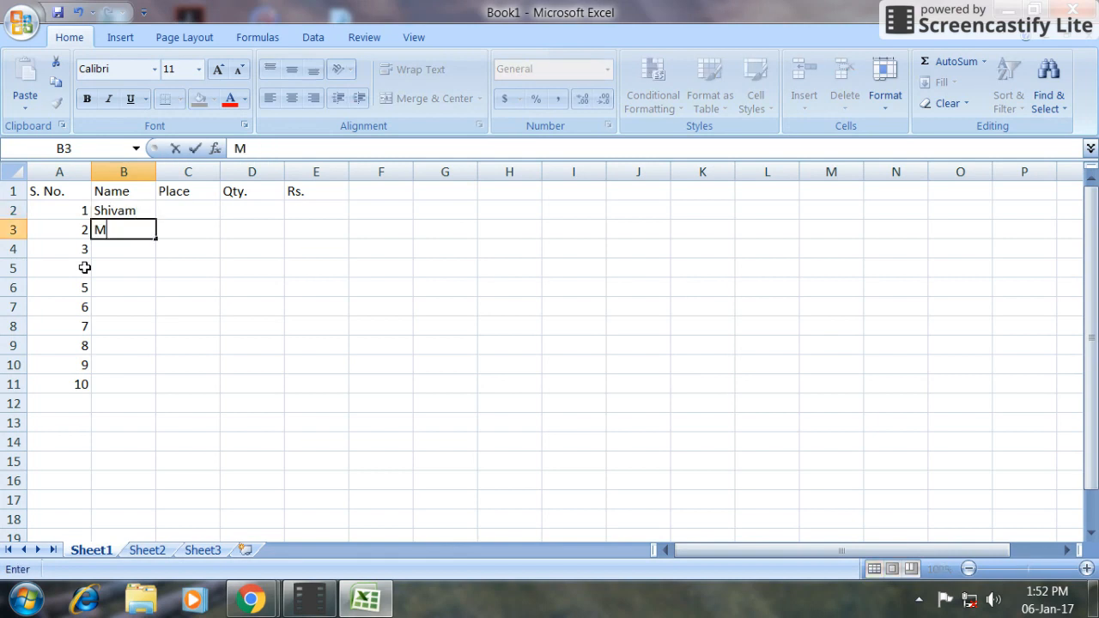
text(inakshi)
key(Return)
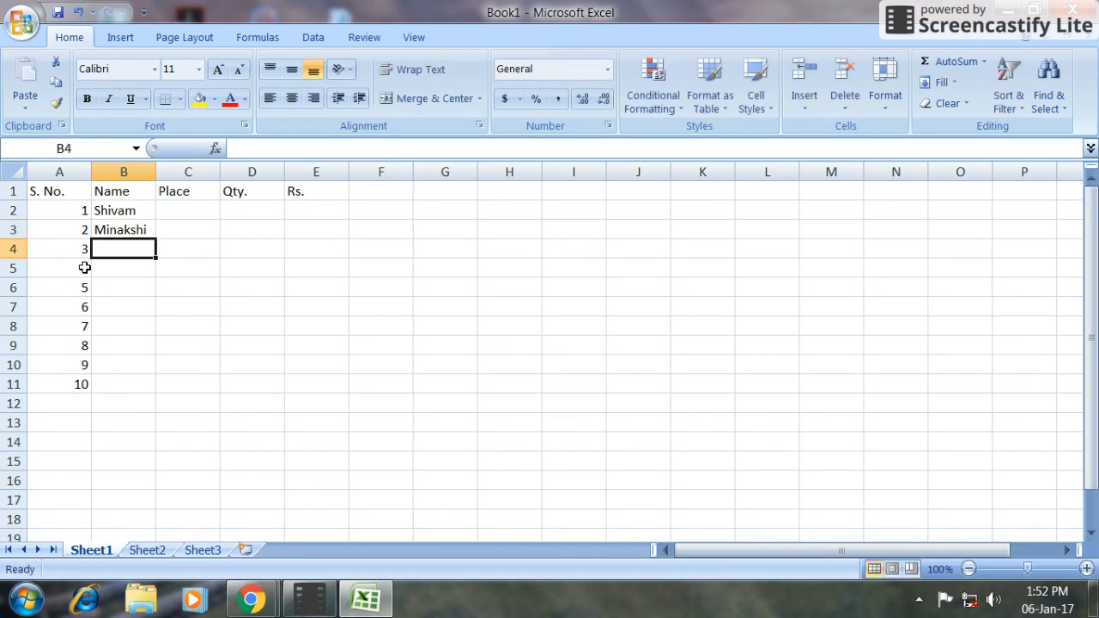
text(Palku)
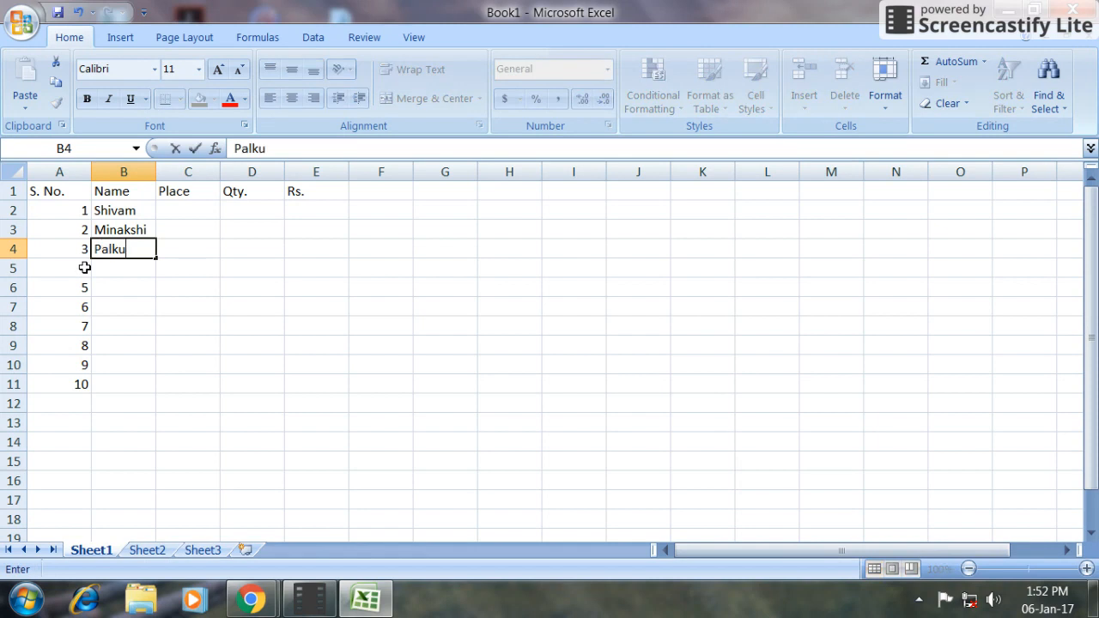
key(Return)
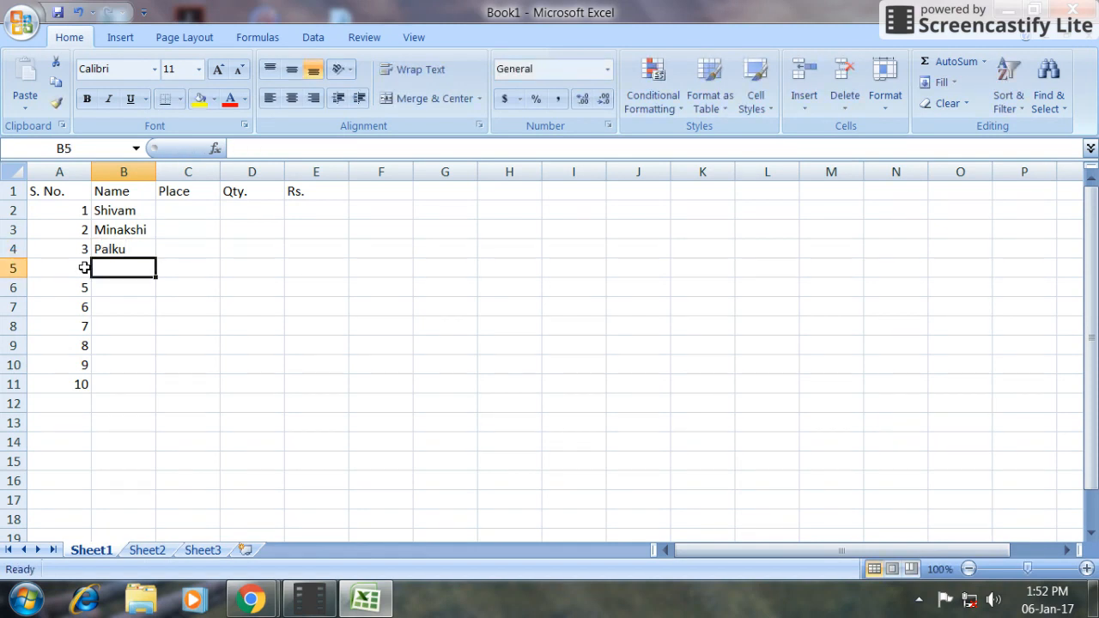
Step: Enter the people's names for serial numbers 4 to 7 in cells B5 to B8
text(Rajesh)
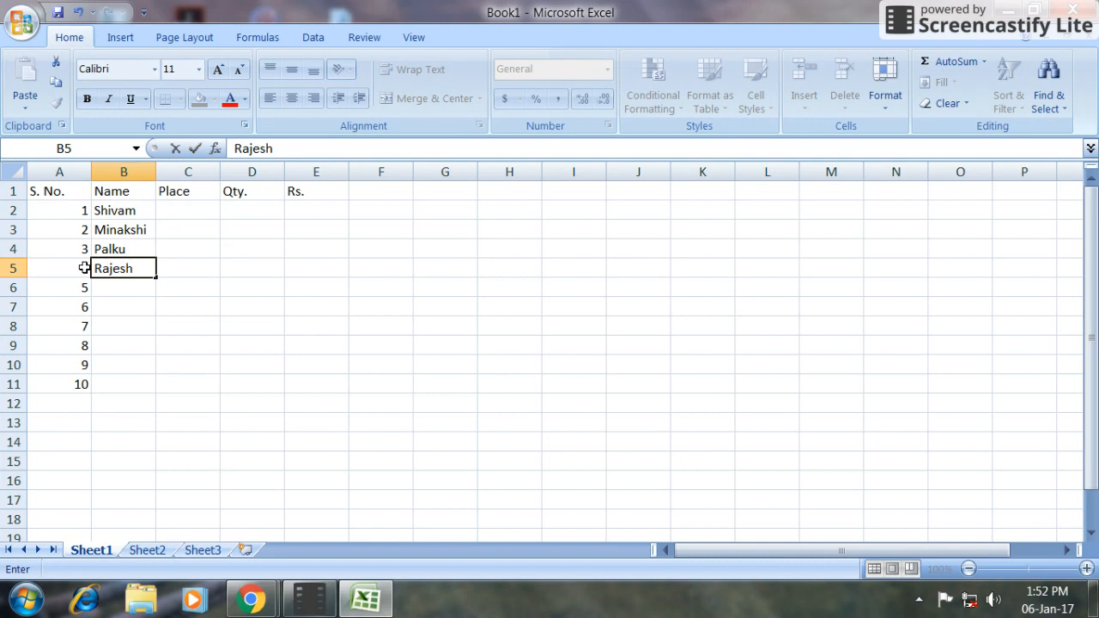
key(Return)
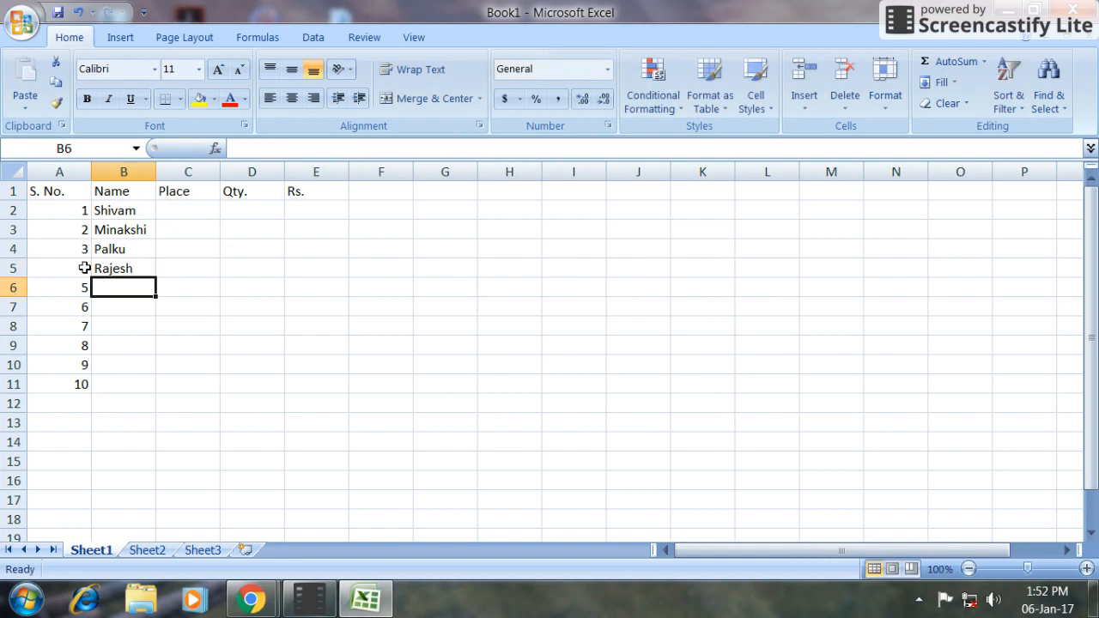
text(S)
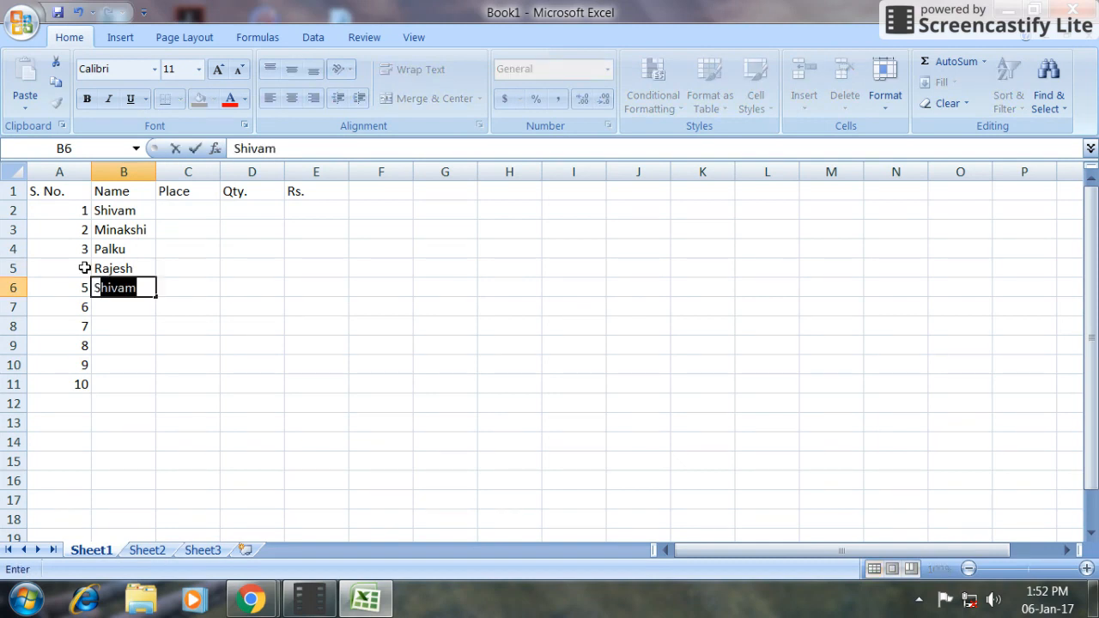
text(urender)
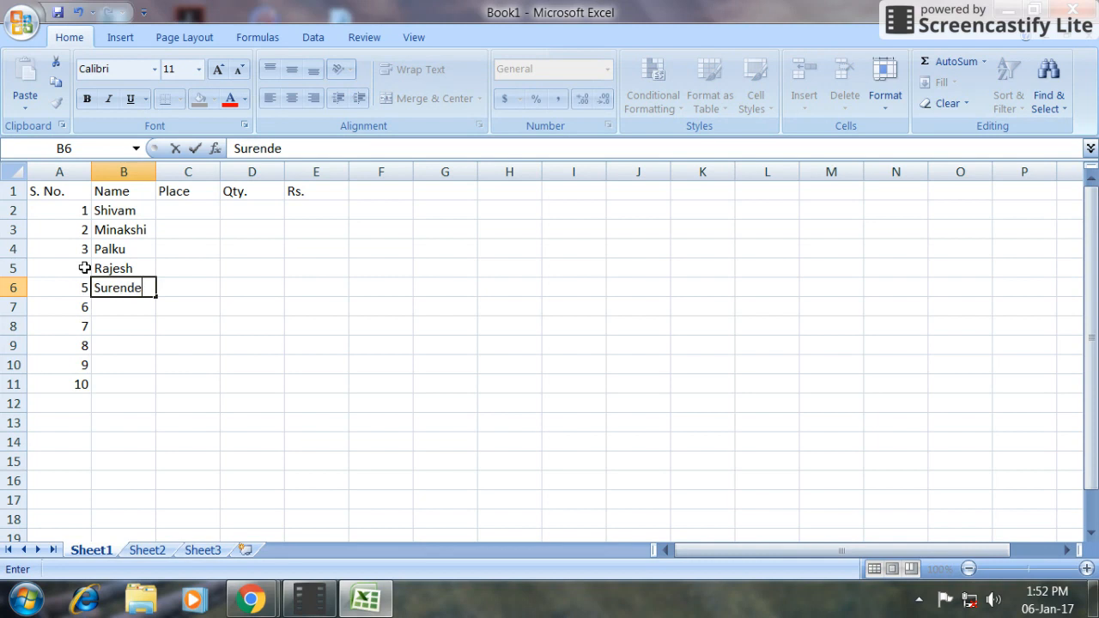
key(Return)
text(Mahemder)
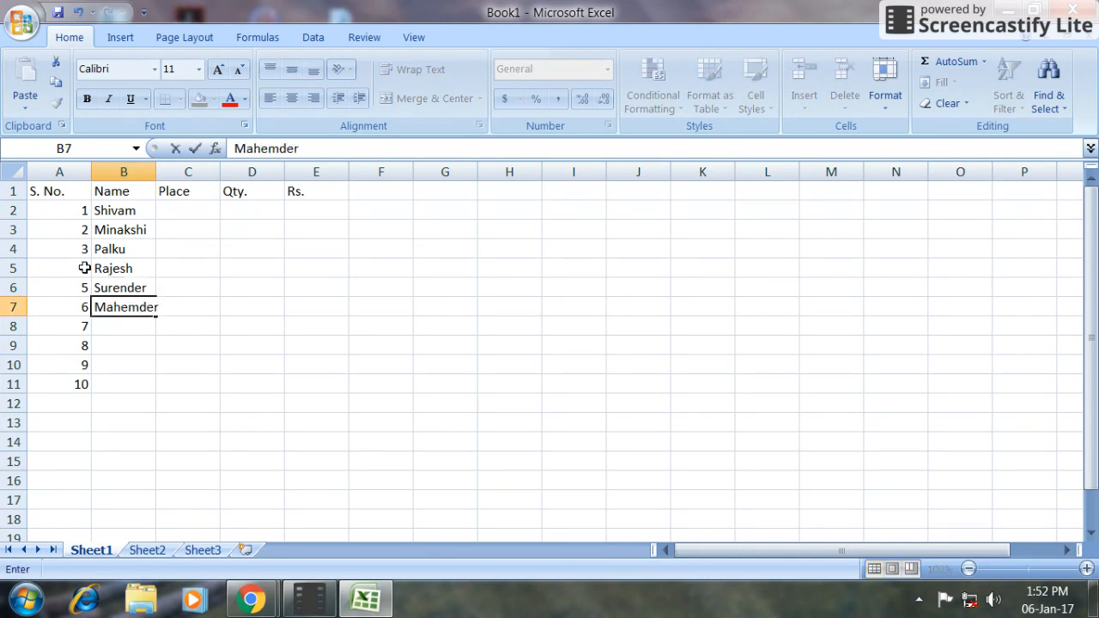
key(Return)
text(Yogesh)
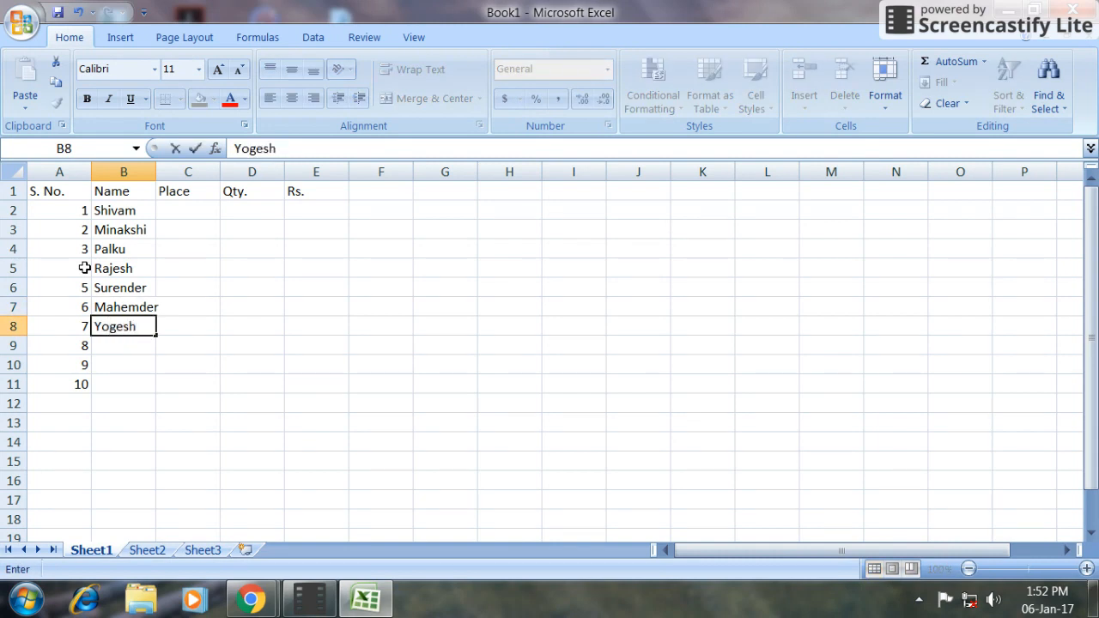
key(Return)
Step: Enter the last three people's names, for serial numbers 8 to 10, in cells B9 to B11
text(Roopa)
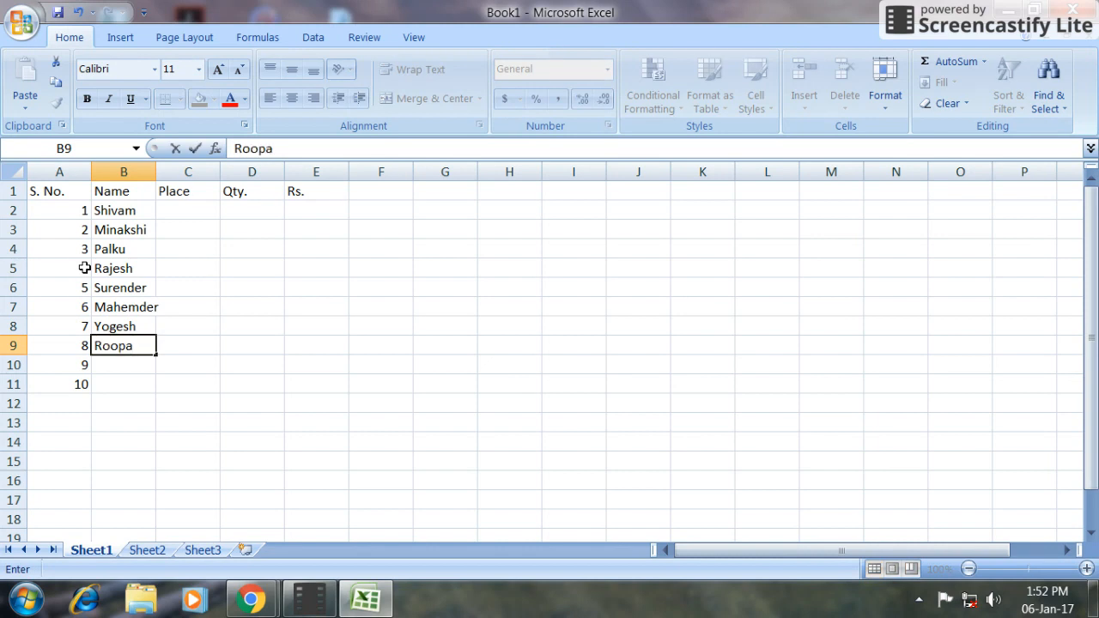
key(Return)
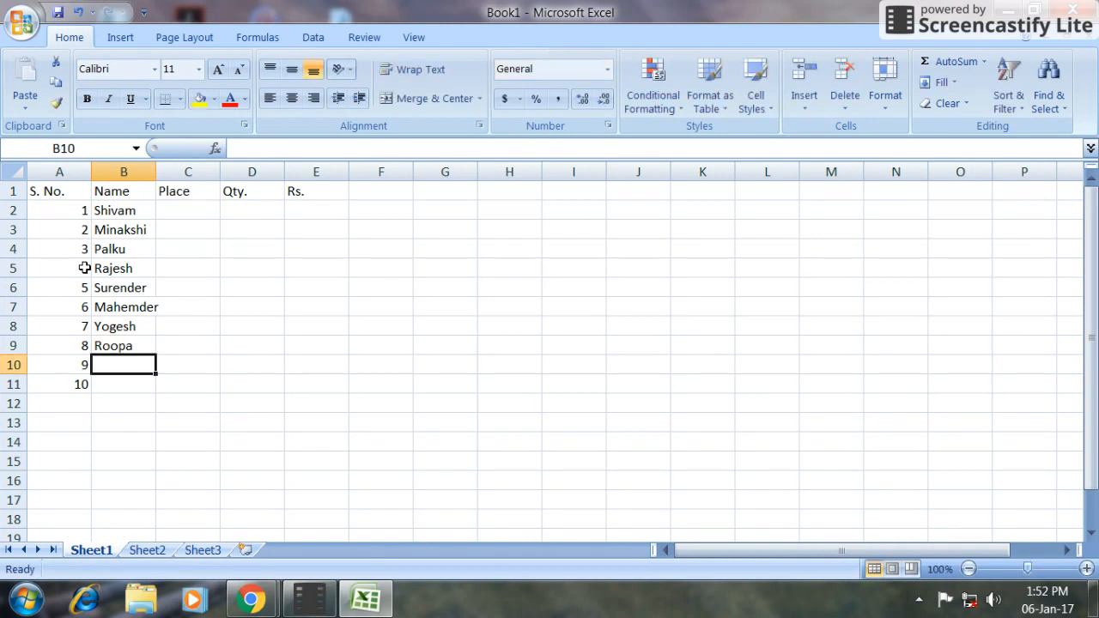
text(Dha)
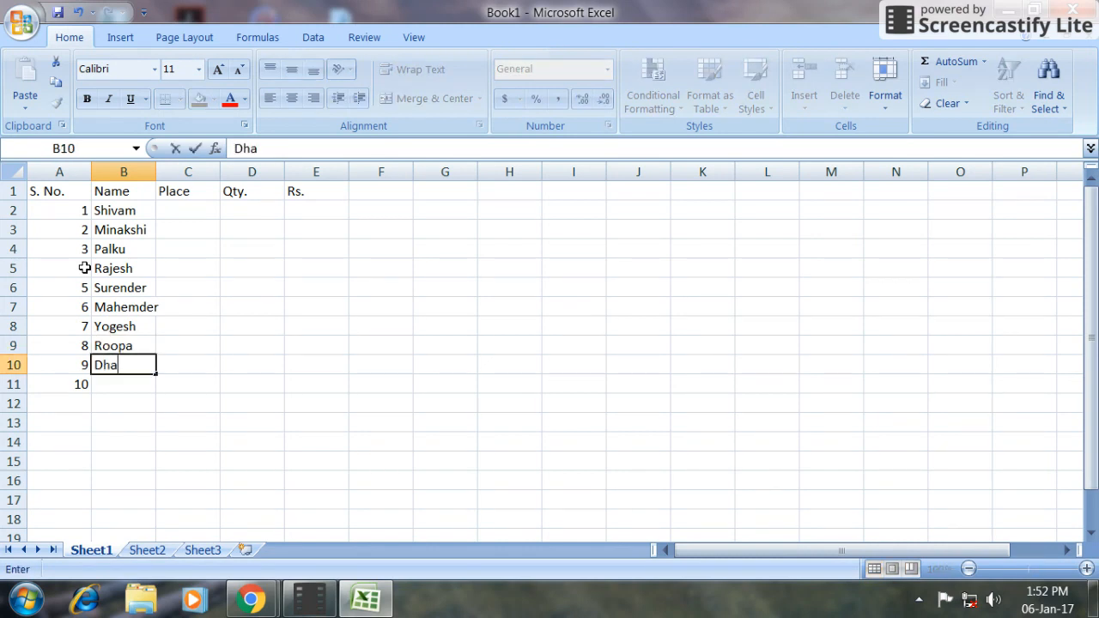
text(nna)
key(Return)
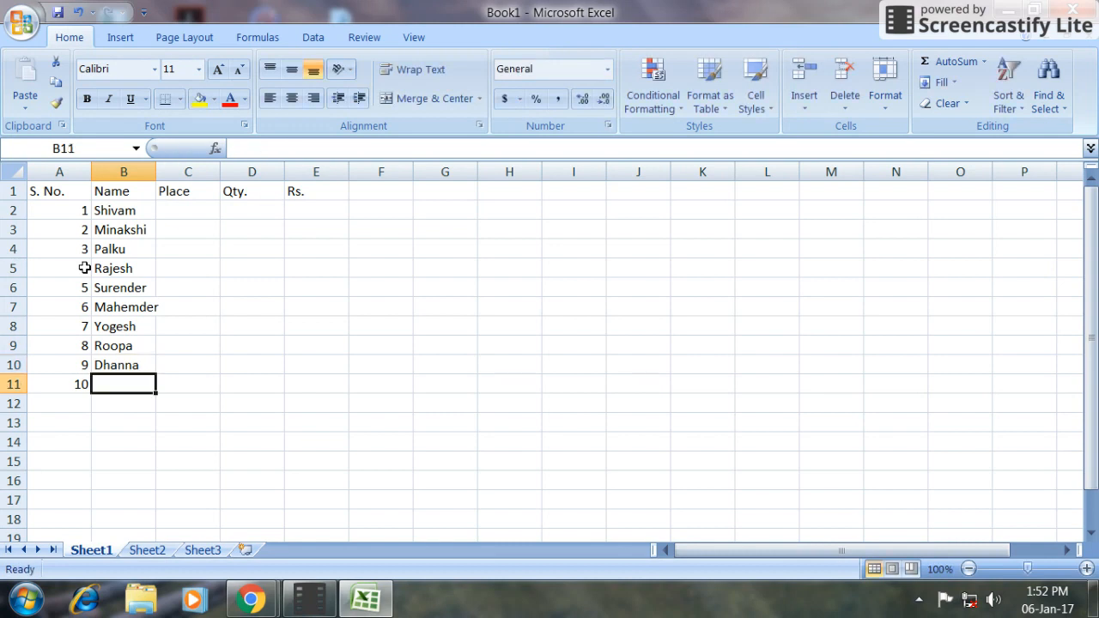
text(M)
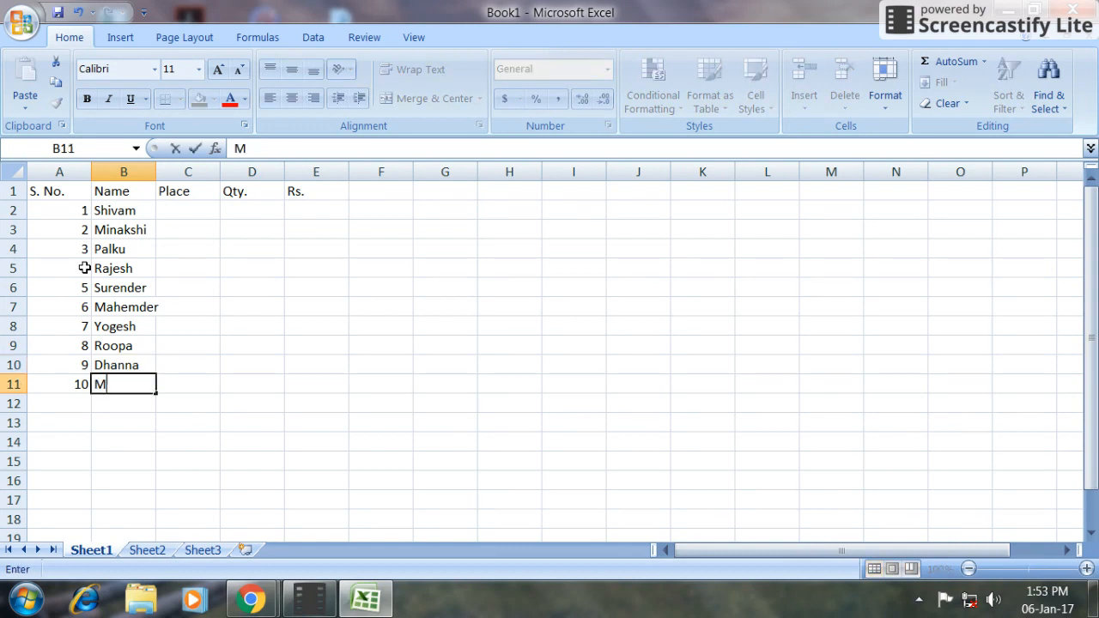
text(angal)
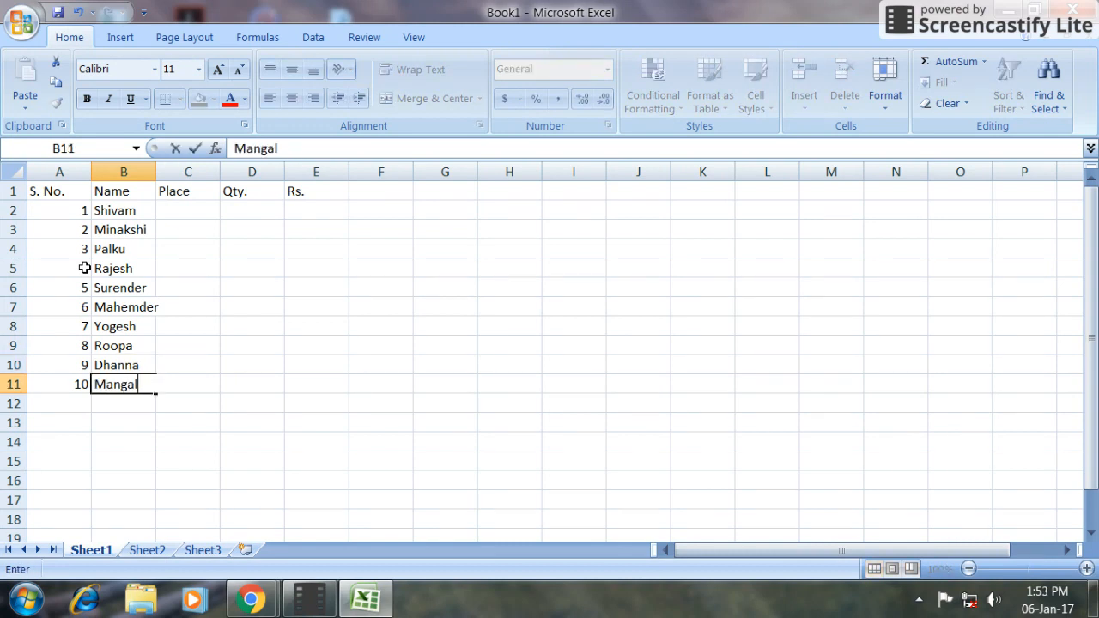
key(Tab)
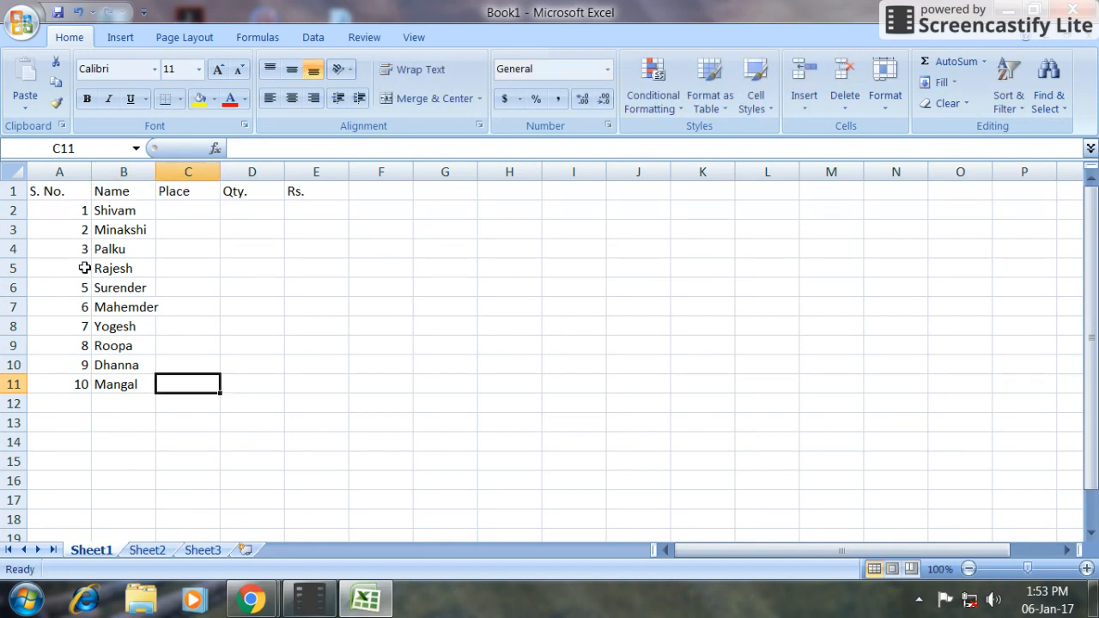
Step: Enter Jaipur as the place for the first two people in cells C2 and C3
key(Up)
key(Up)
key(Up)
key(Up)
key(Up)
key(Up)
key(Up)
key(Up)
key(Up)
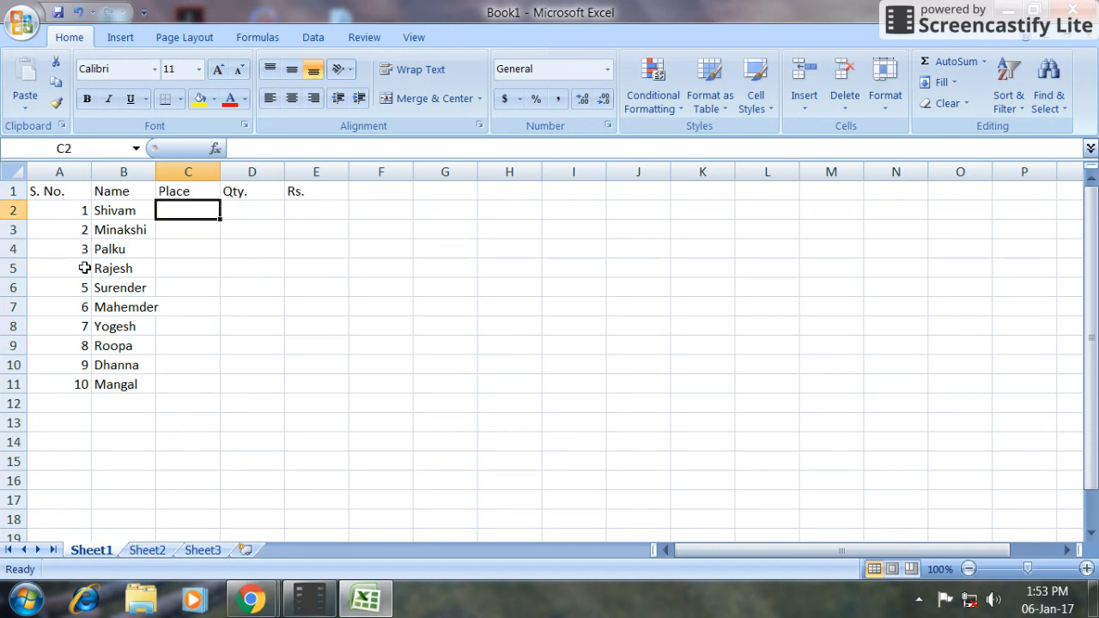
text(Jaipur)
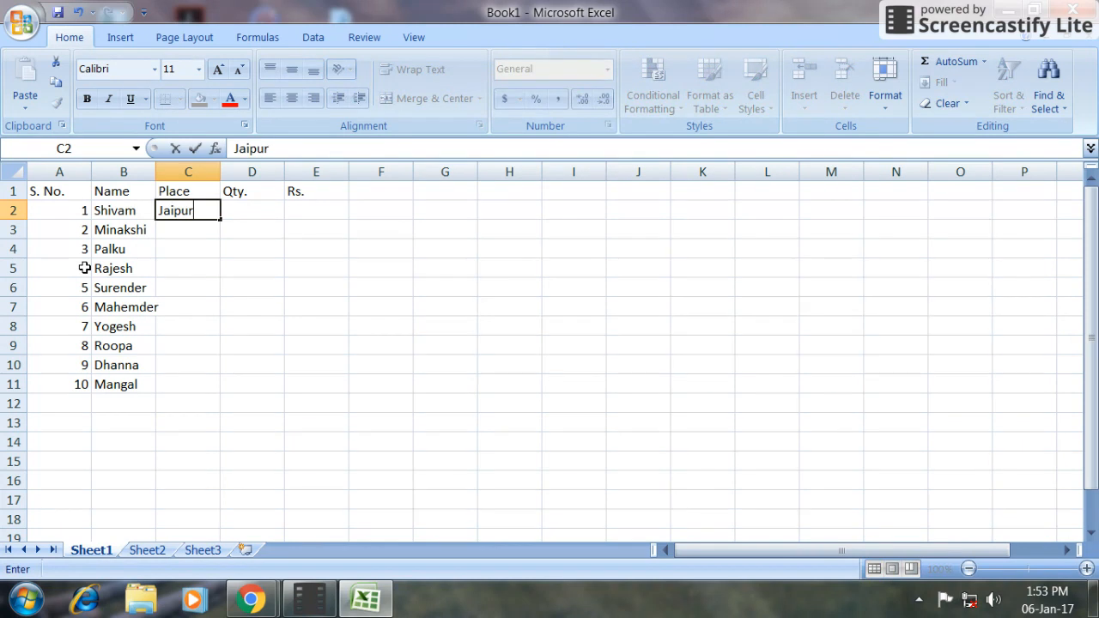
key(Return)
text(Jaipur)
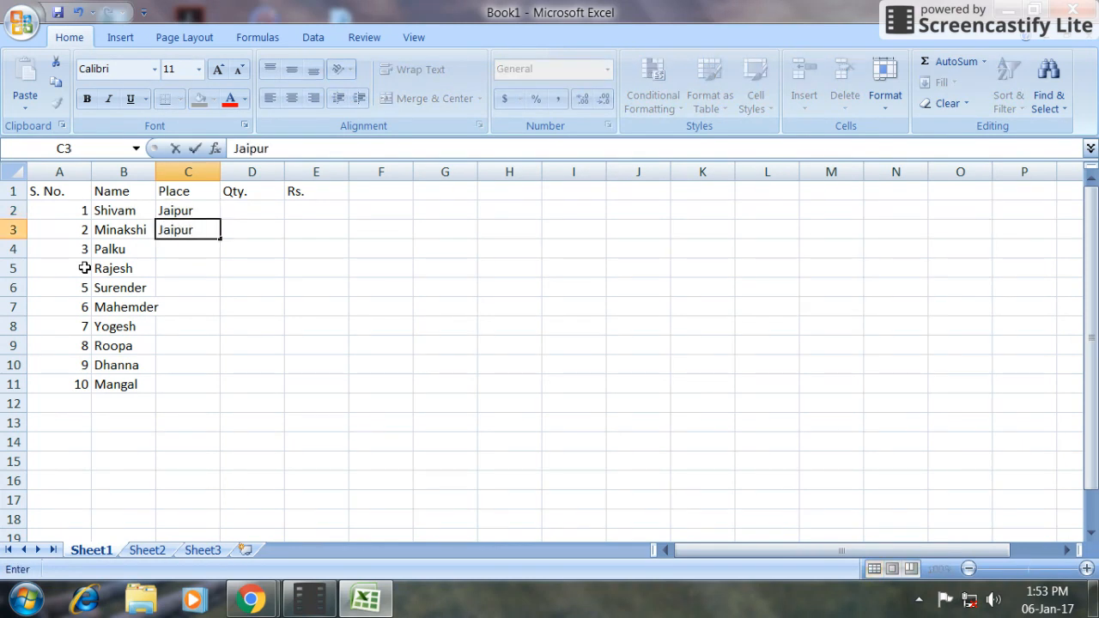
key(Return)
Step: Enter Sikar as the place for serial numbers 3 and 4 in cells C4 and C5
text(Sikar)
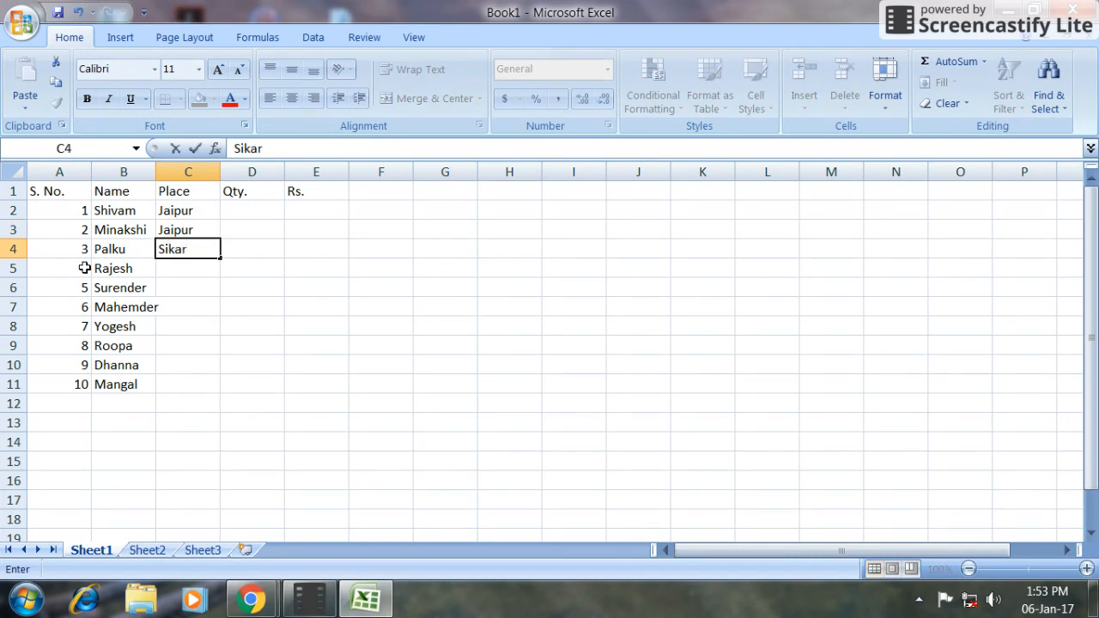
key(Return)
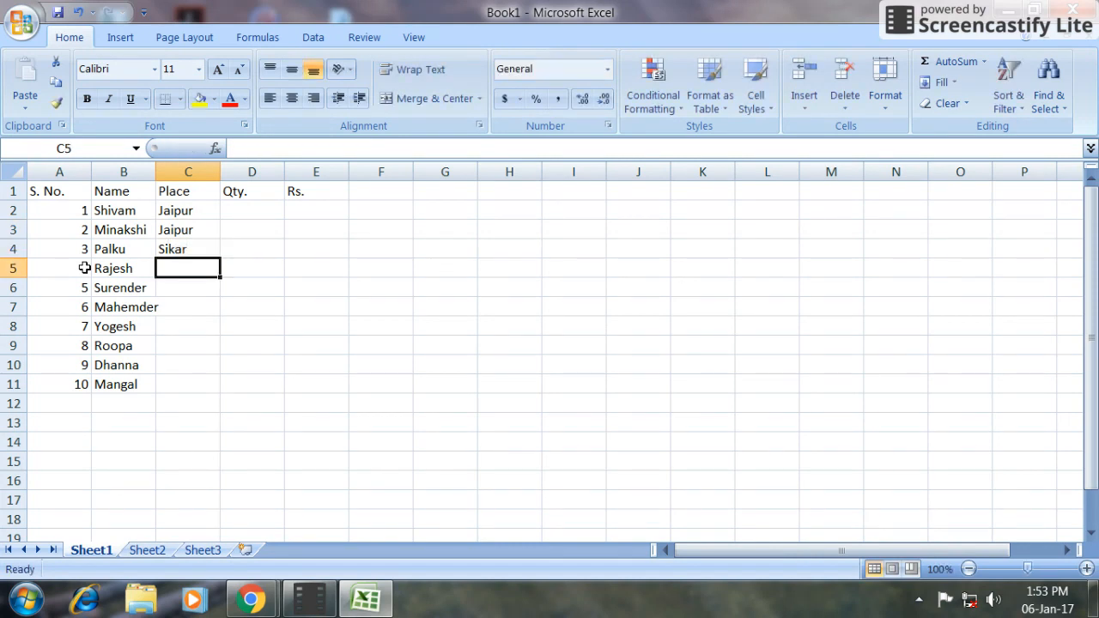
text(Sikar)
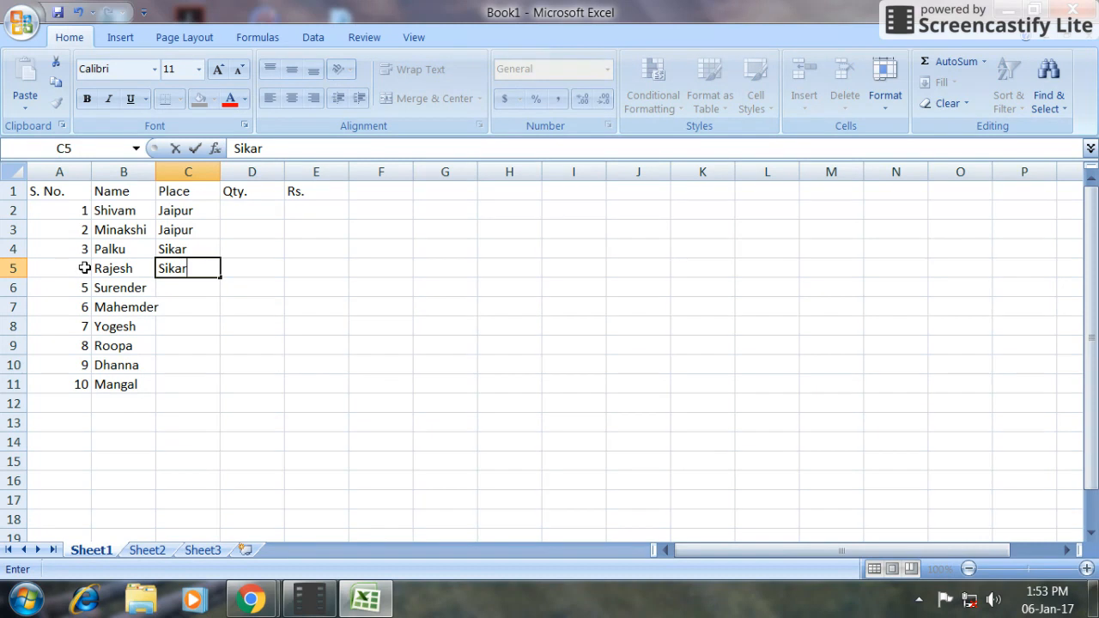
key(Return)
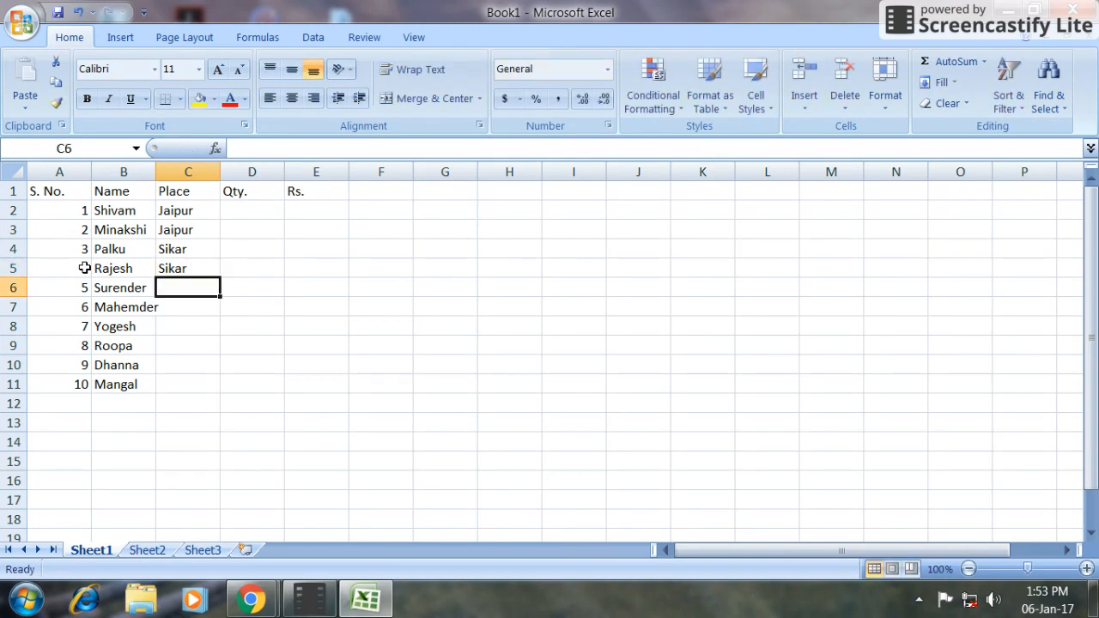
Step: Enter Nawalgarh as the place for serial numbers 5 and 6 in cells C6 and C7
text(Nawalgarh)
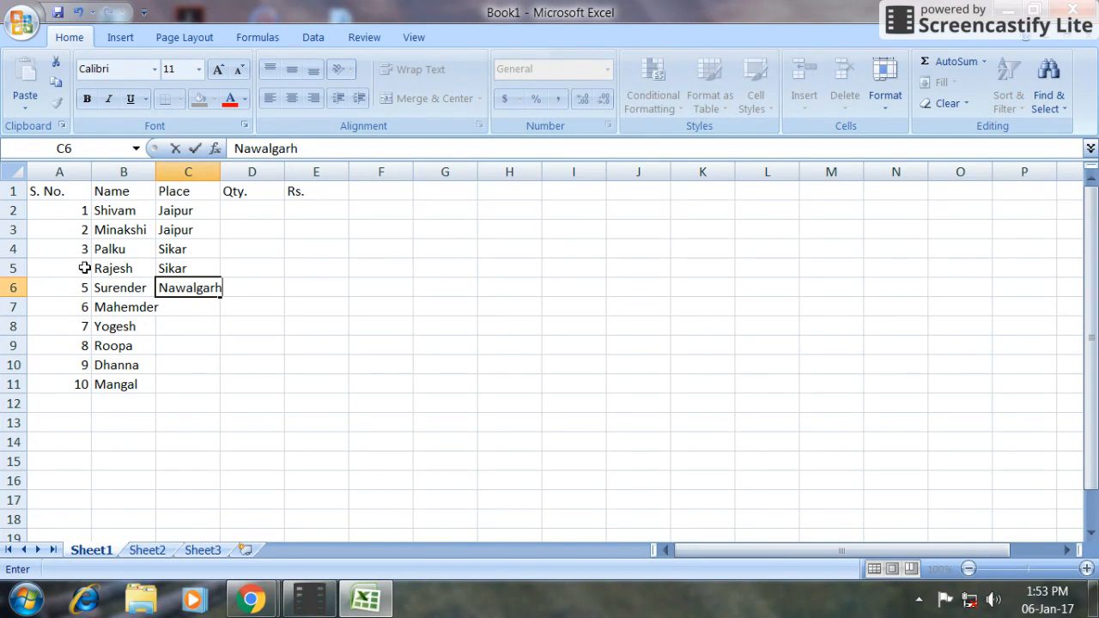
key(Return)
text(Naw)
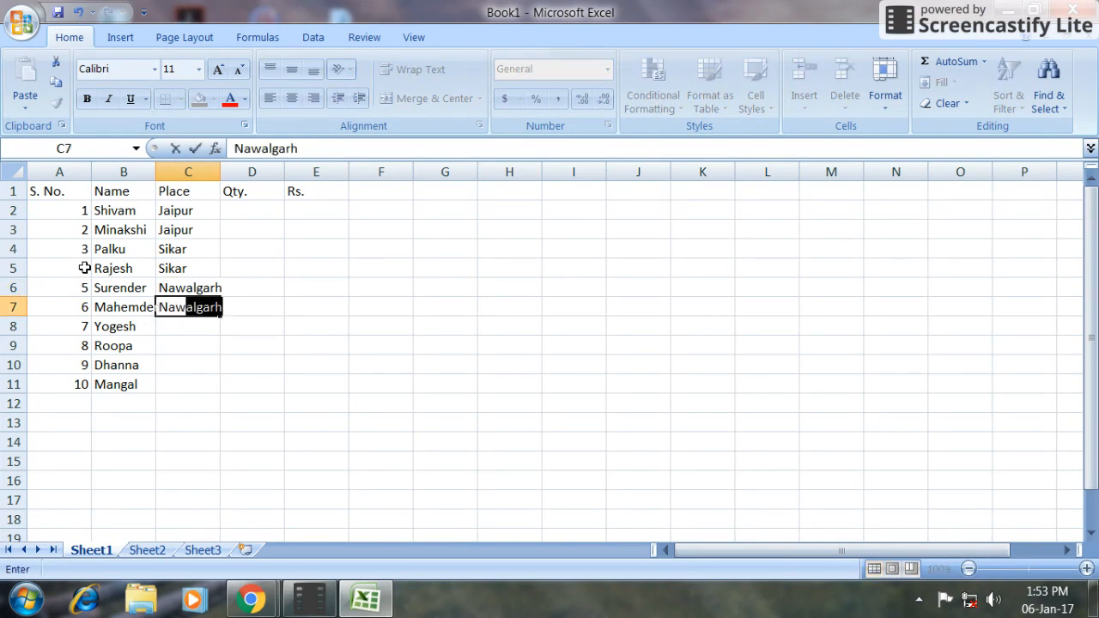
text(algarj)
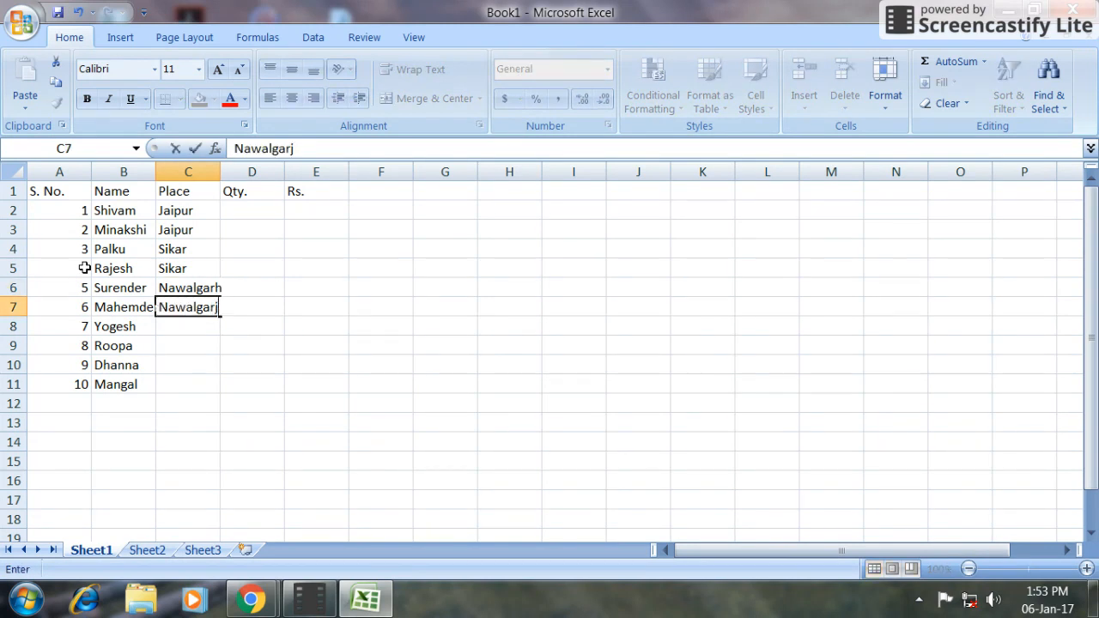
key(BackSpace)
text(h)
key(Return)
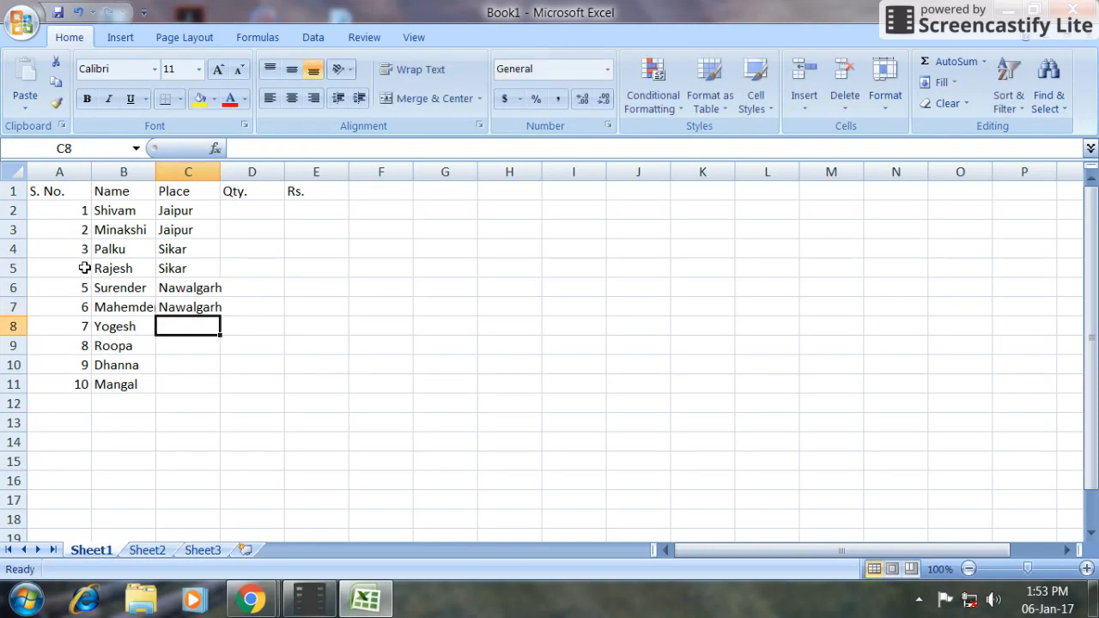
Step: Enter Mukandgarh and Fatehpur as the places for serial numbers 7 and 8 in cells C8 and C9
text(Muk)
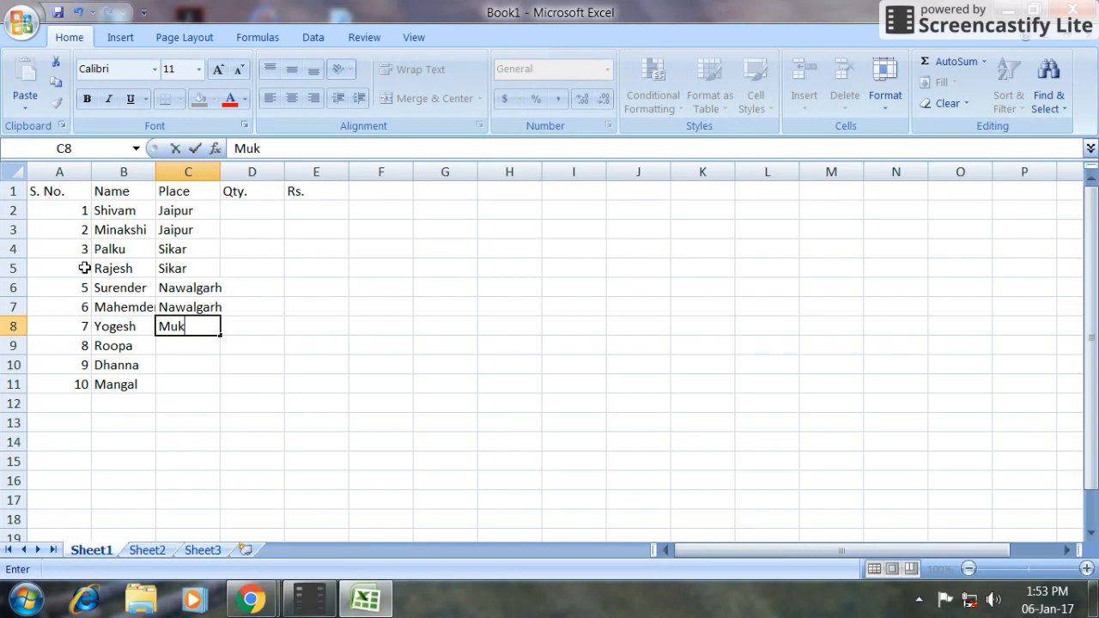
text(andgarh)
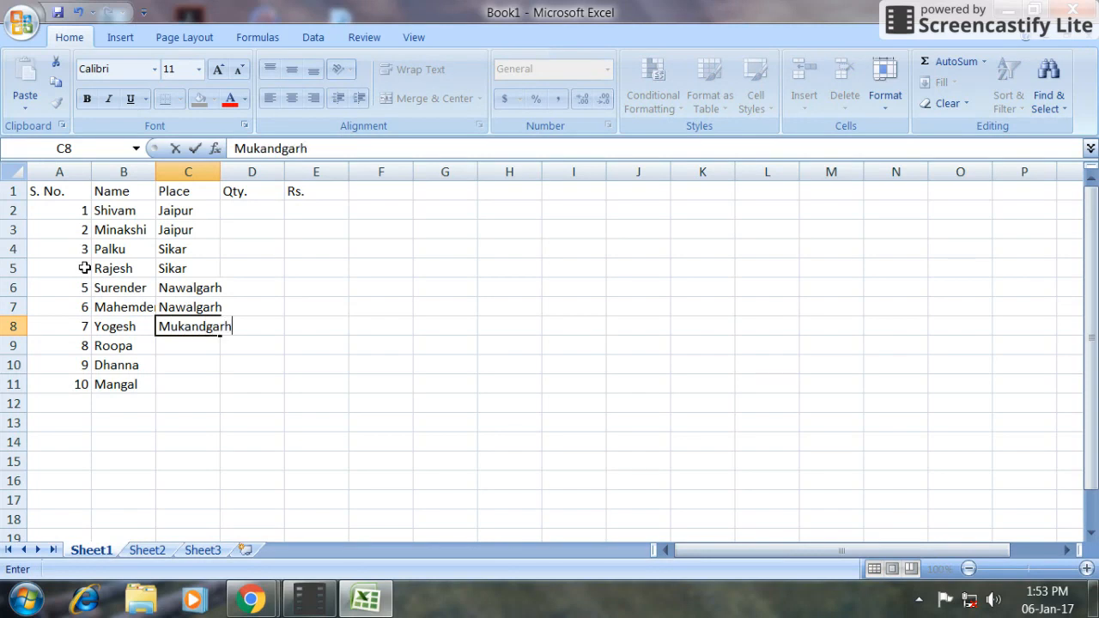
key(Return)
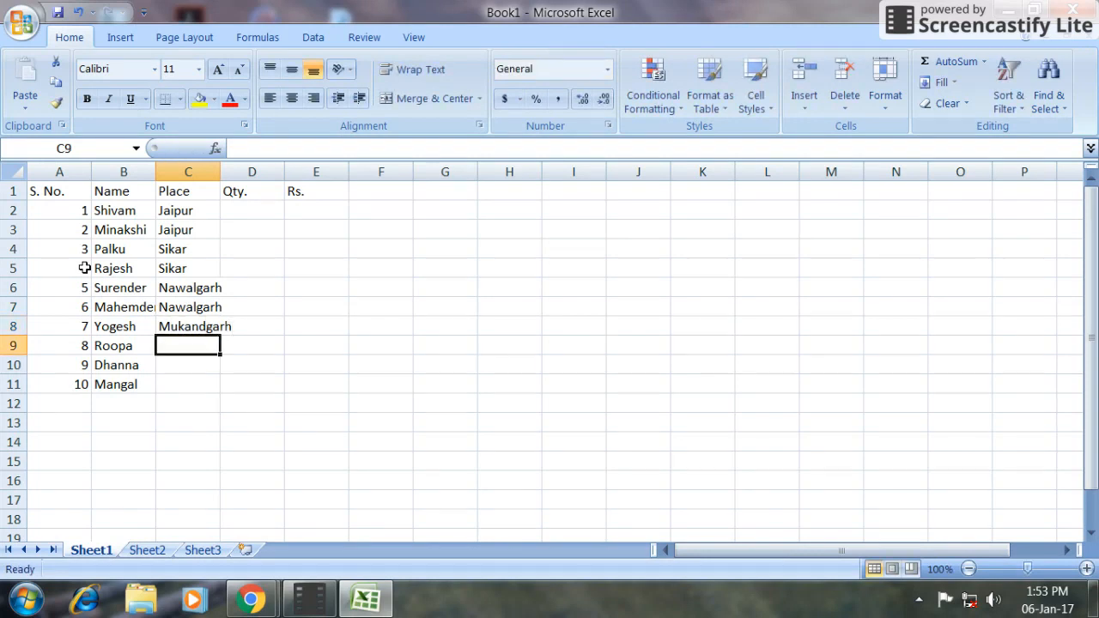
text(F)
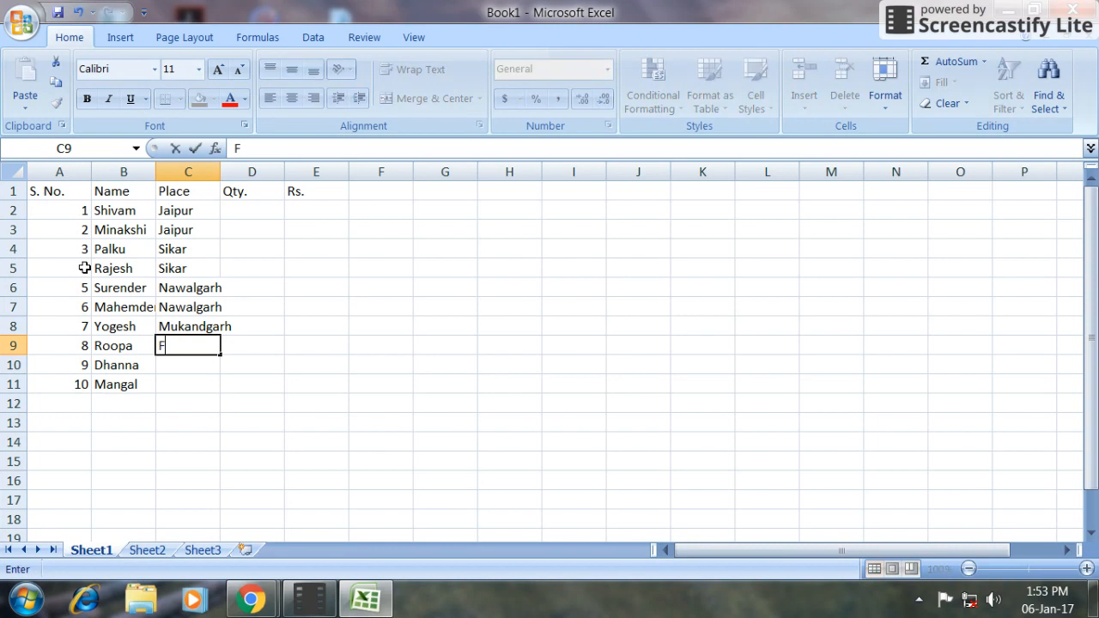
text(atehpur)
key(Return)
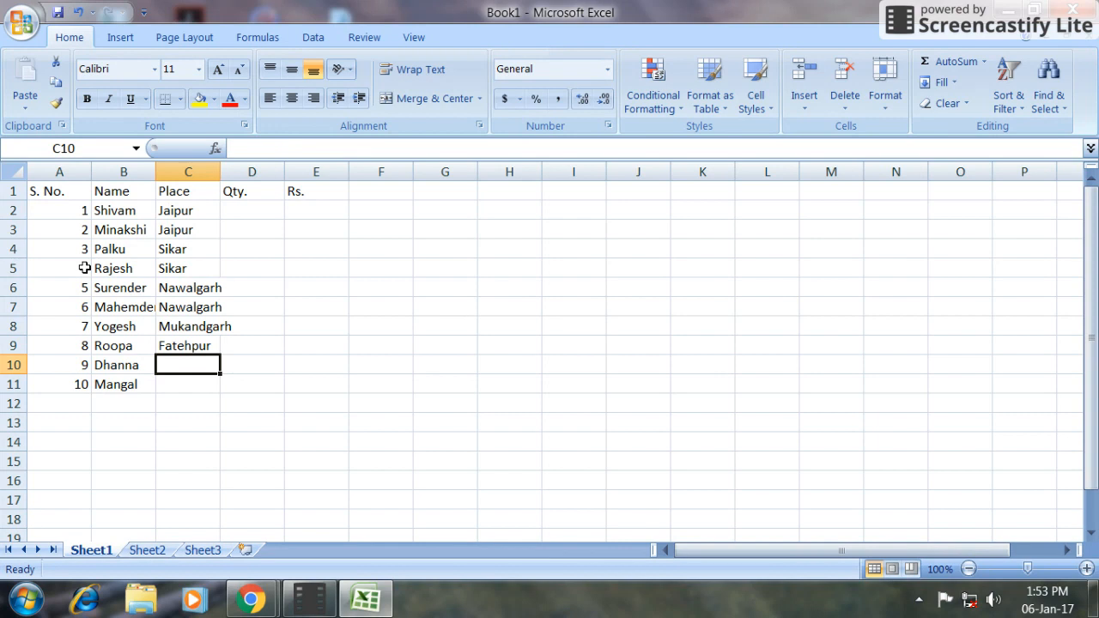
Step: Enter Bikaner as the place for serial numbers 9 and 10 in cells C10 and C11
text(Bikaner)
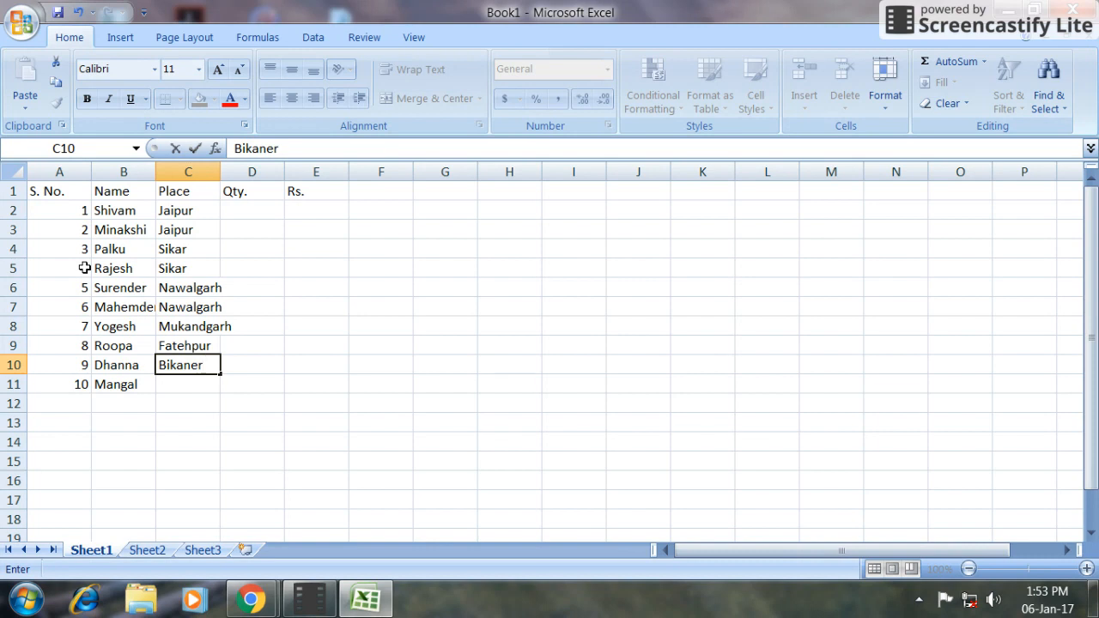
key(Return)
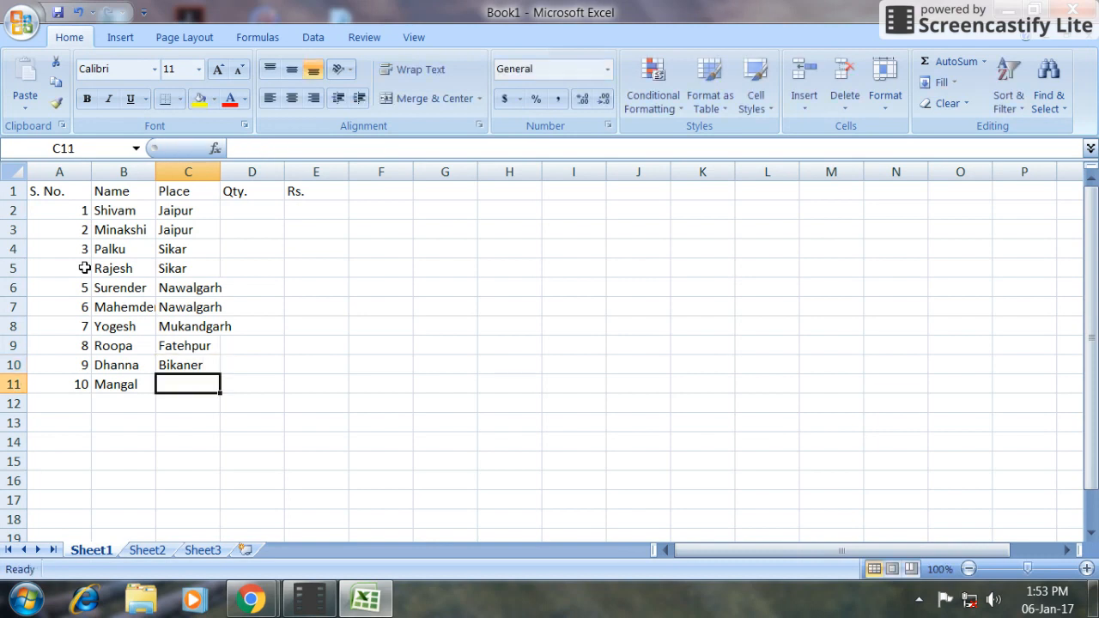
text(Bikaner)
key(Tab)
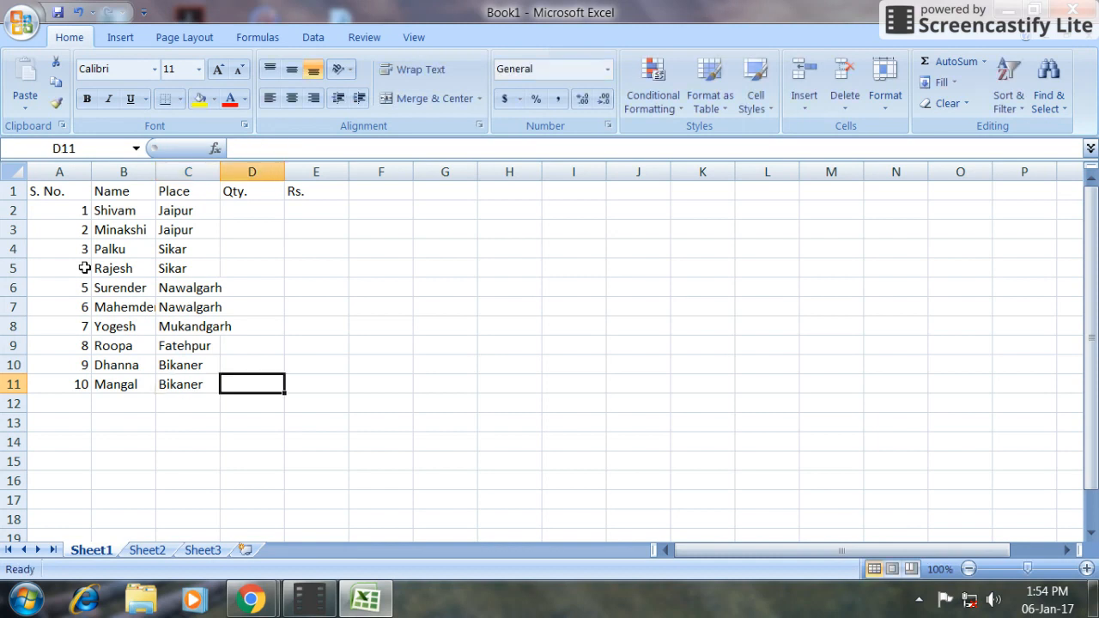
Step: Autofit the width of the Place column to its contents and select cell D2
key(Up)
key(Up)
key(Up)
key(Up)
key(Up)
key(Up)
key(Up)
key(Up)
key(Up)
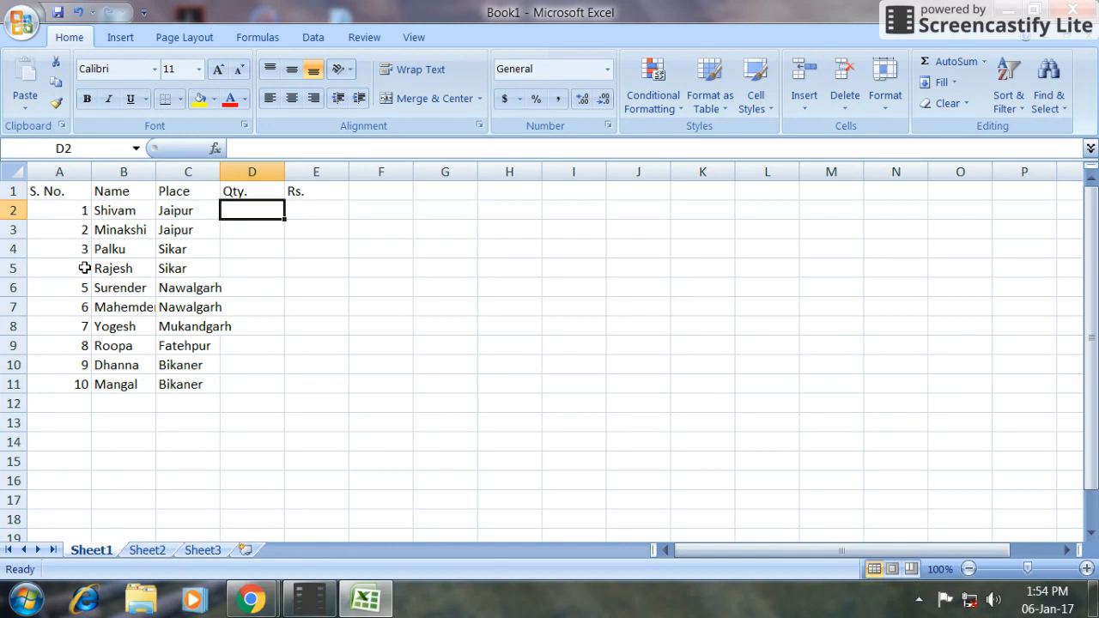
double_click(220, 172)
click(225, 172)
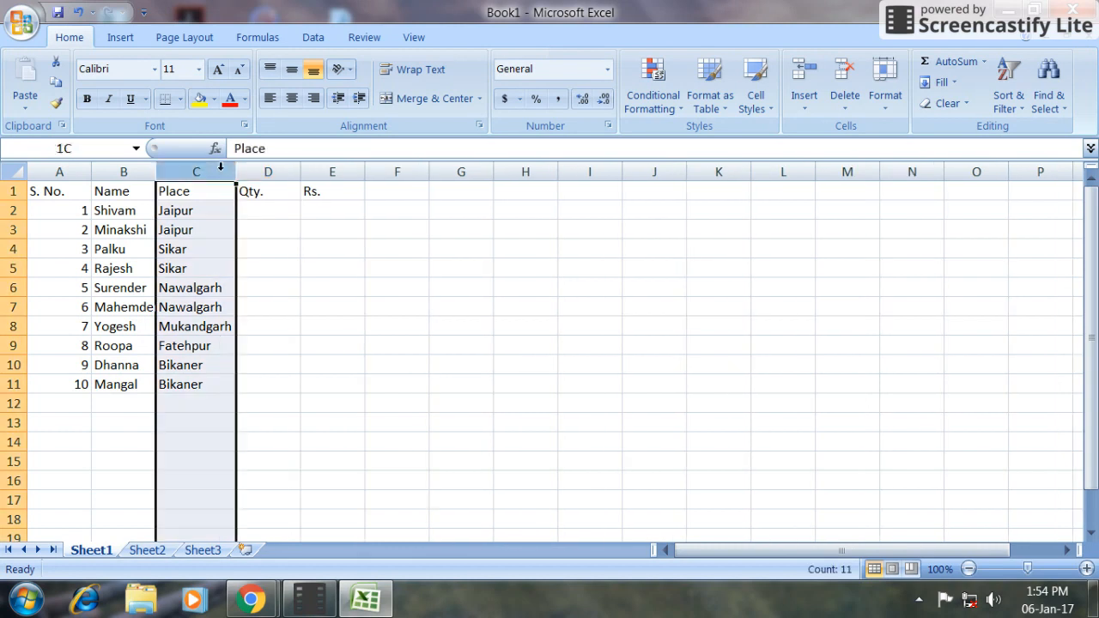
click(241, 212)
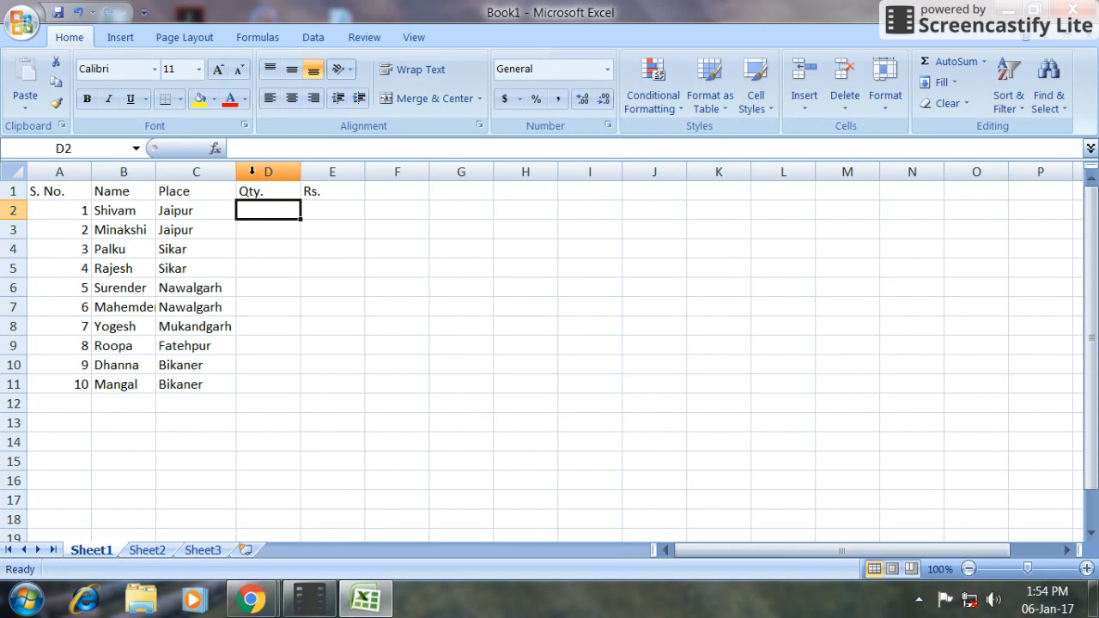
click(252, 171)
right_click(252, 172)
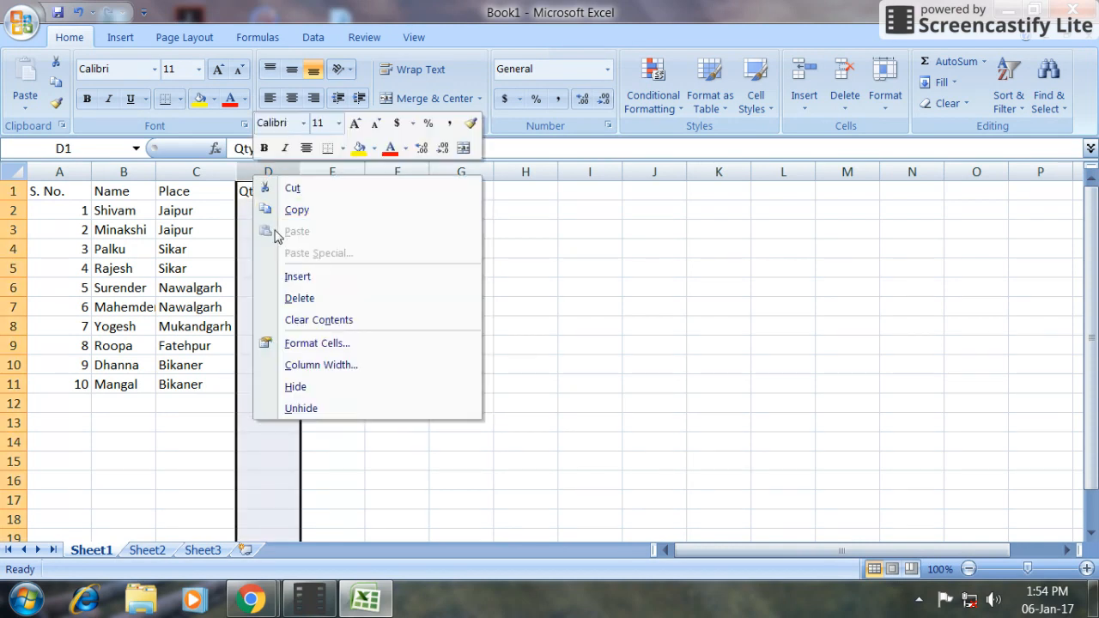
key(Escape)
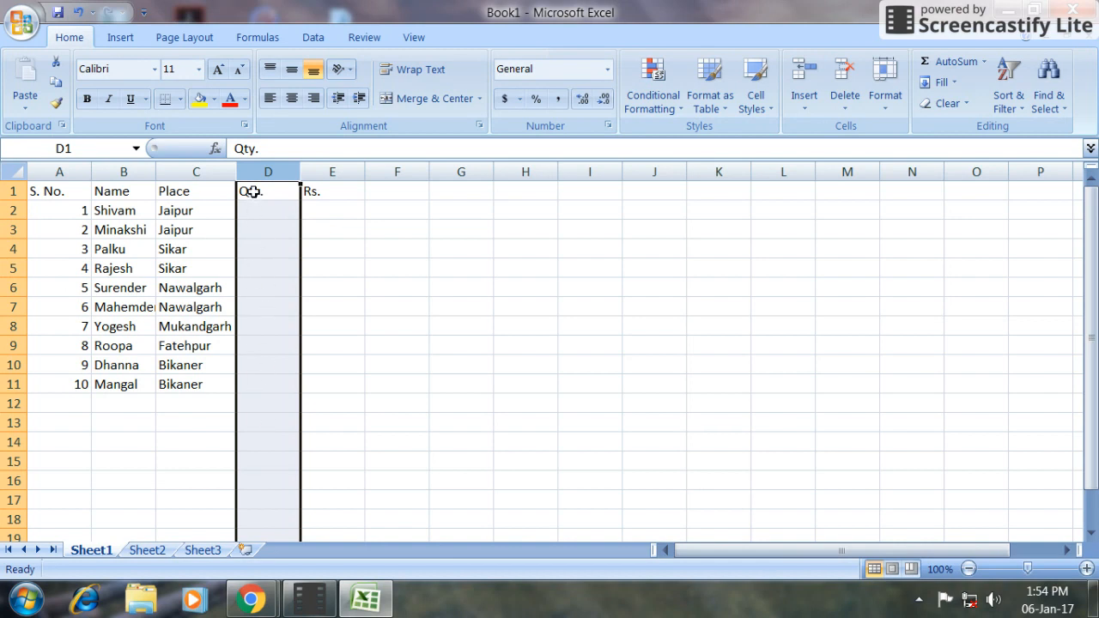
click(367, 230)
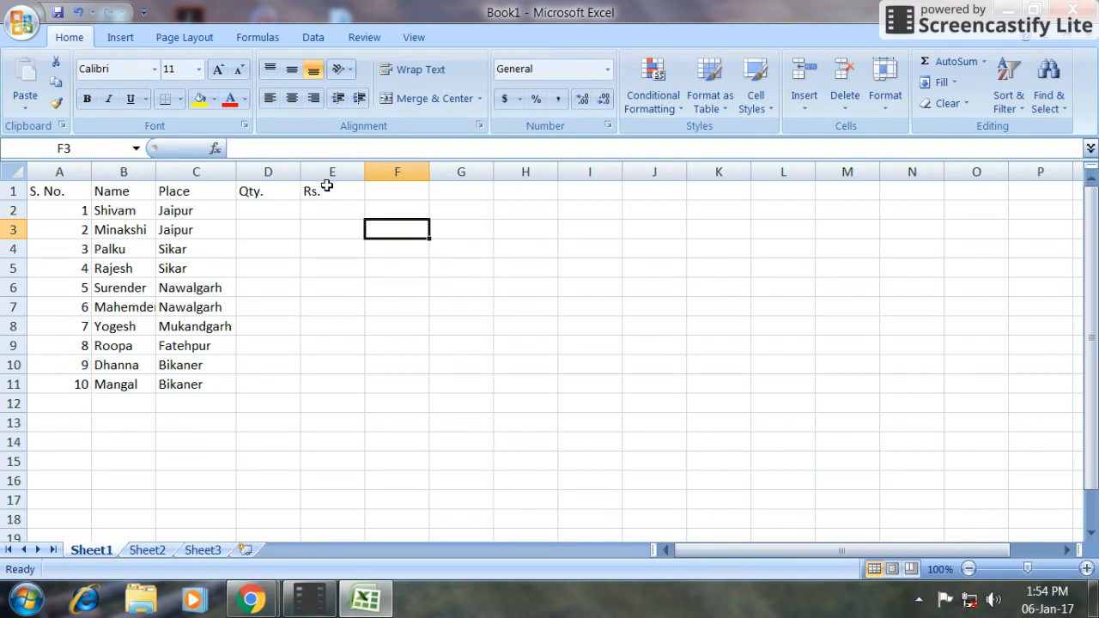
right_click(265, 171)
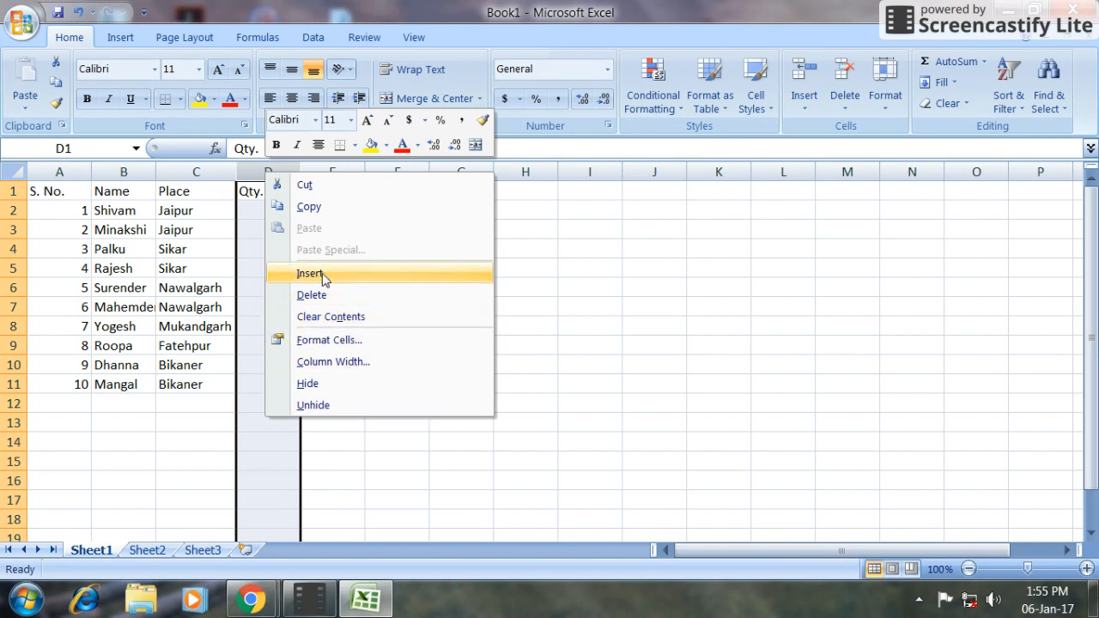
key(Escape)
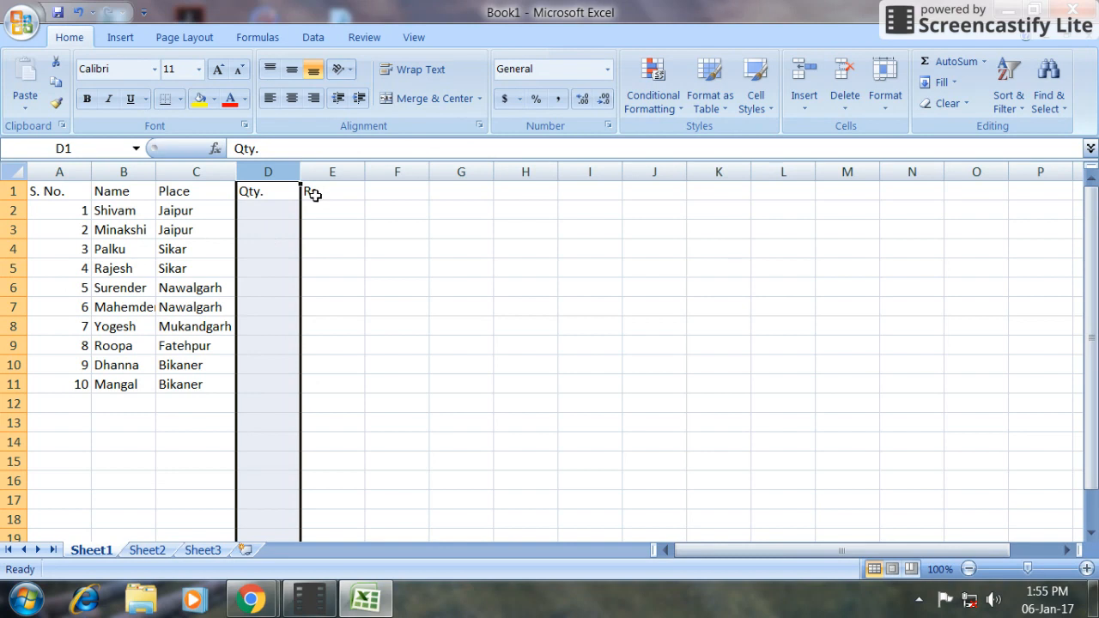
Step: Insert a blank column between the Place and Qty. columns
right_click(267, 169)
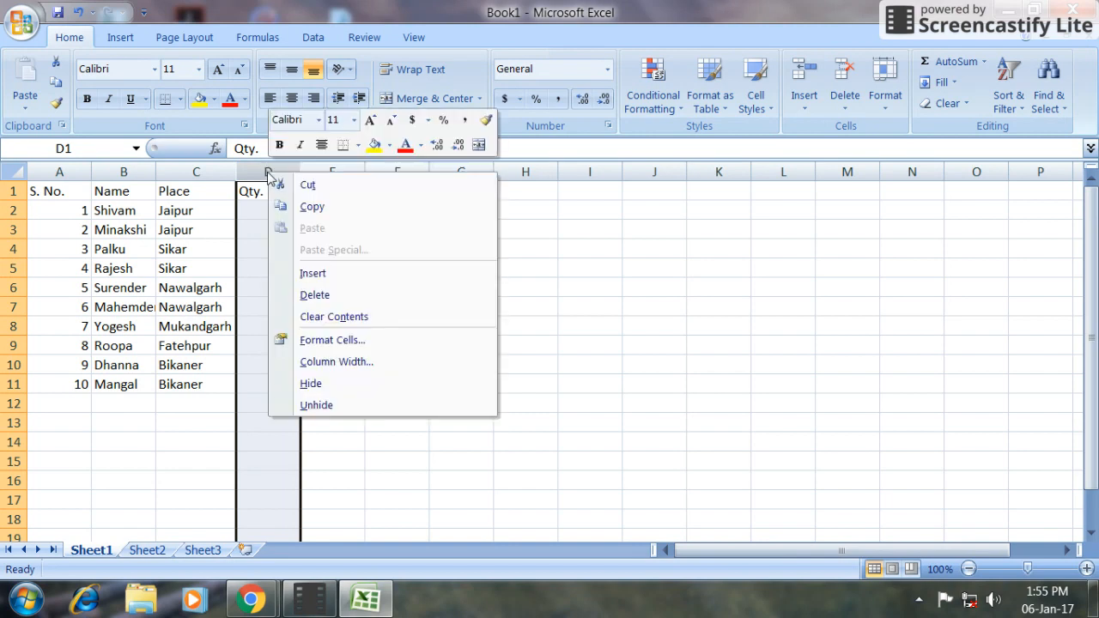
click(310, 270)
click(310, 269)
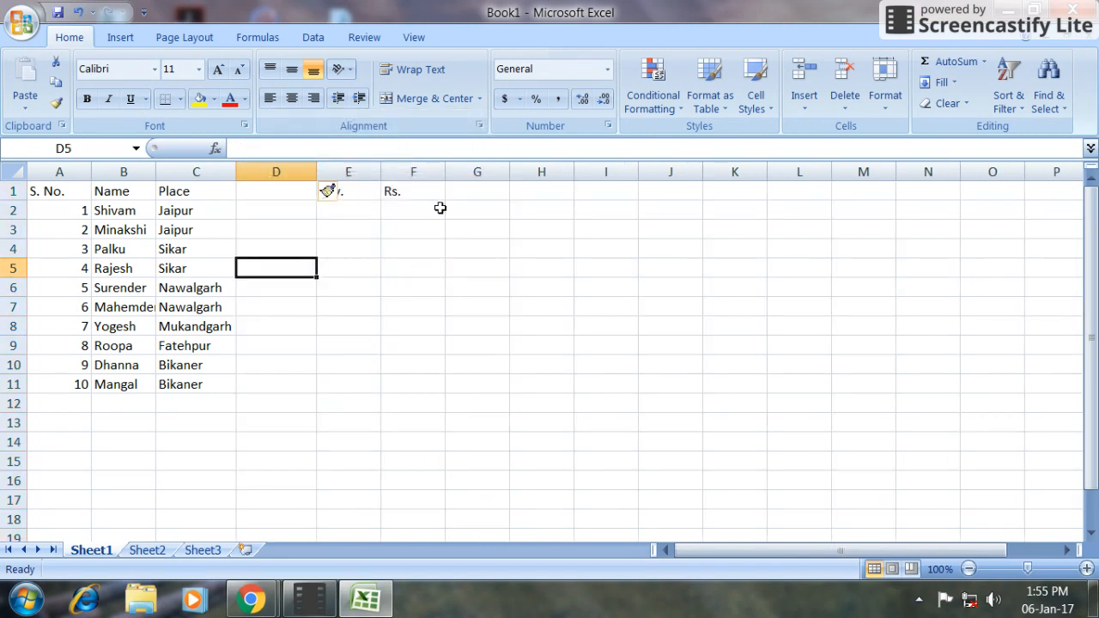
click(501, 246)
click(357, 193)
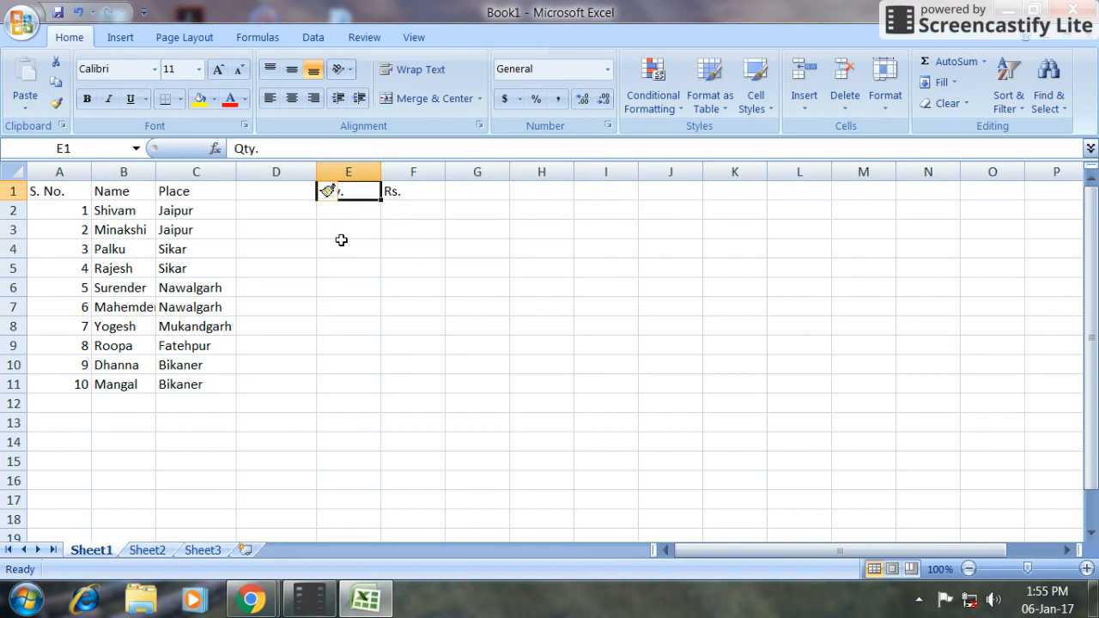
click(388, 264)
Step: Enter Item as the new column's header in cell D1
click(283, 186)
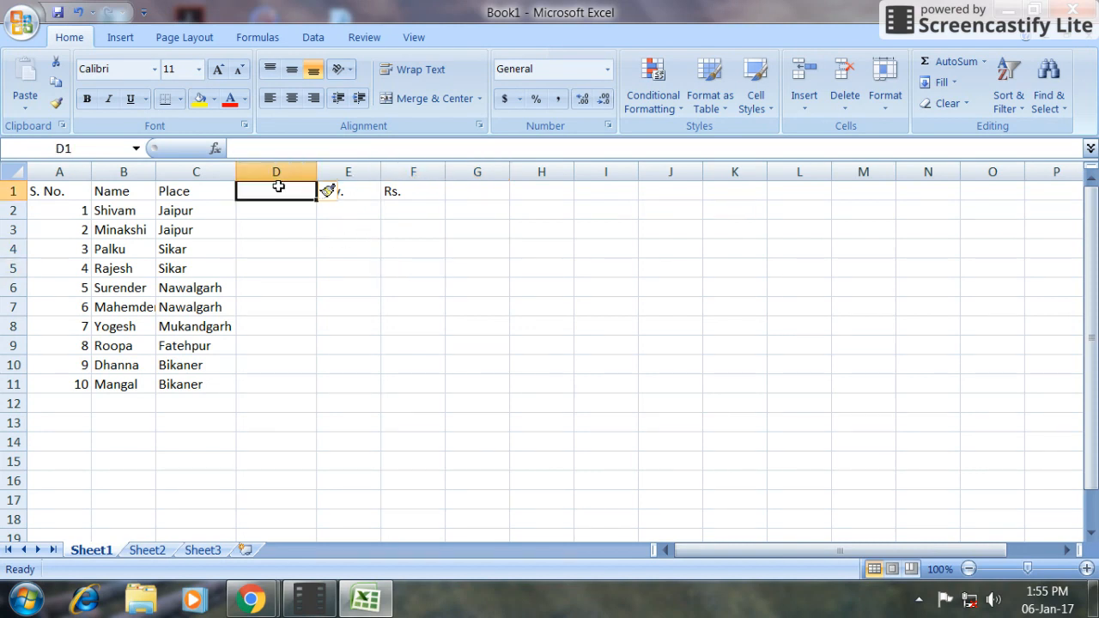
text(Item)
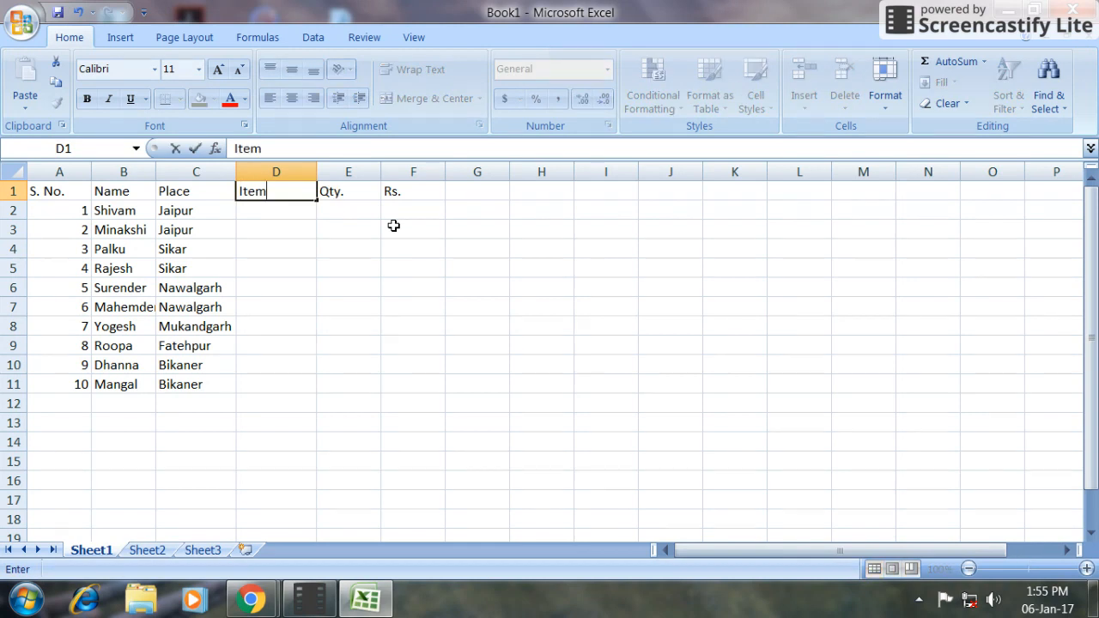
key(Return)
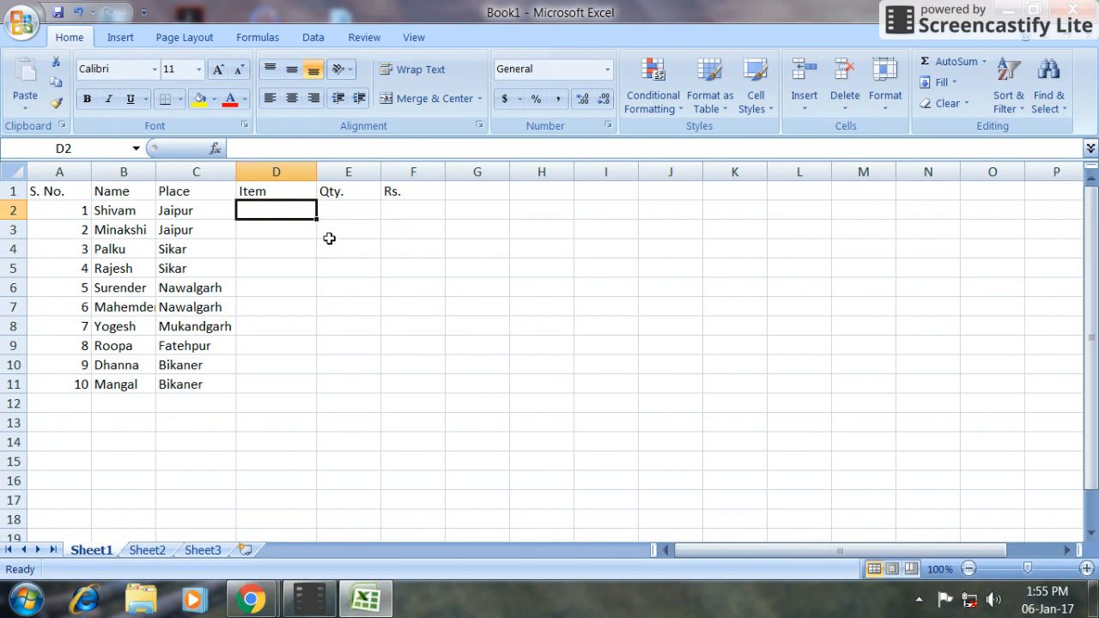
Step: Enter Apple, Banana and Orange as the items for serial numbers 1 to 3 in cells D2 to D4
text(A)
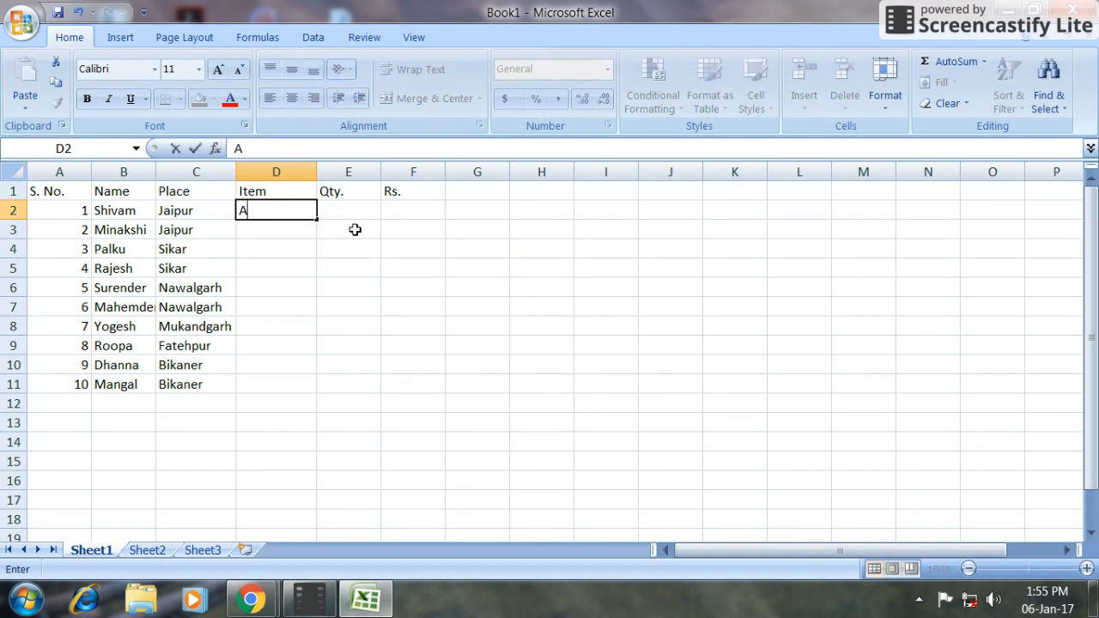
text(pple)
key(Return)
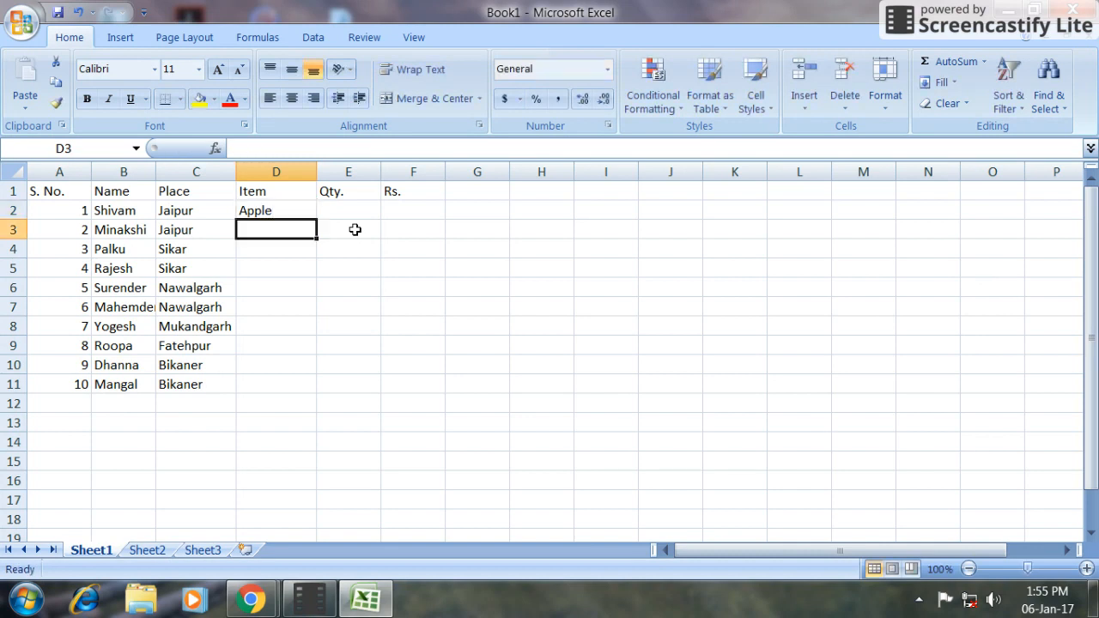
text(Banana)
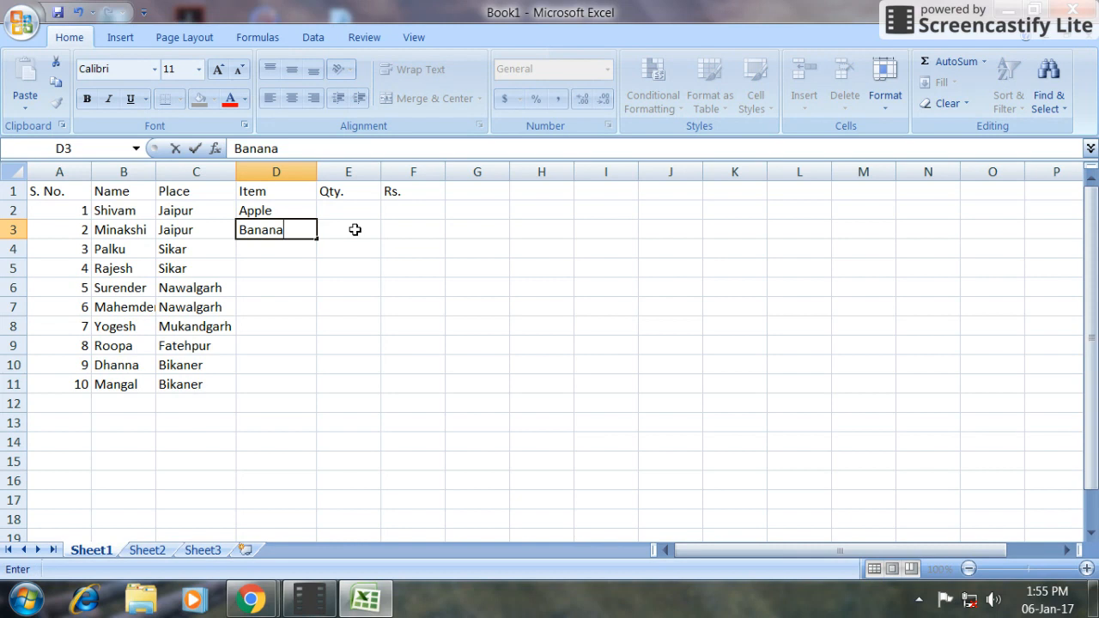
key(Return)
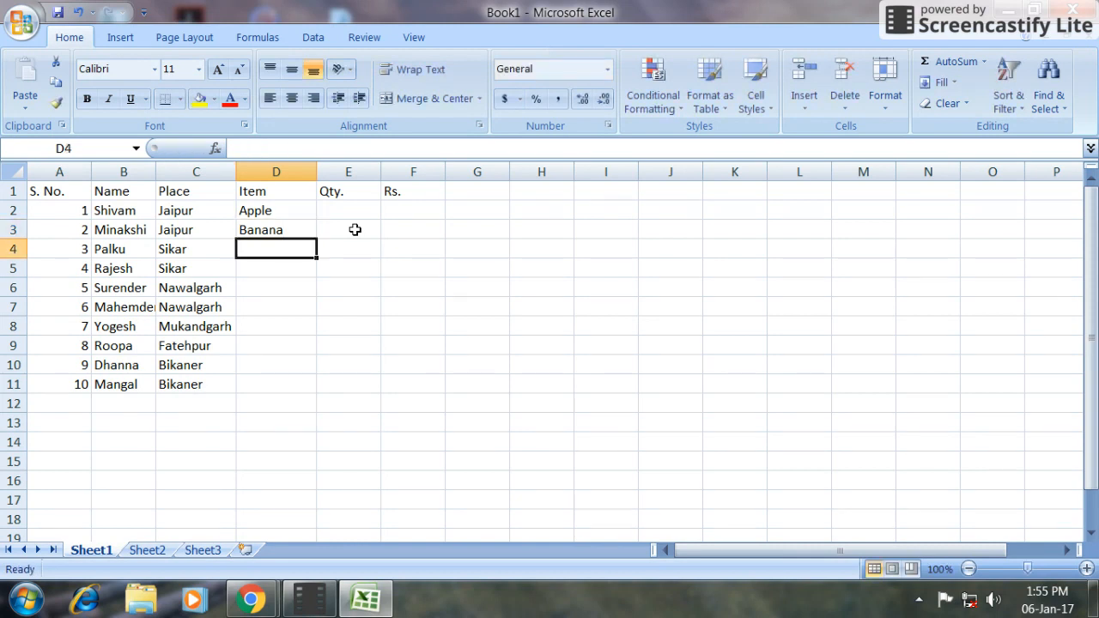
text(O)
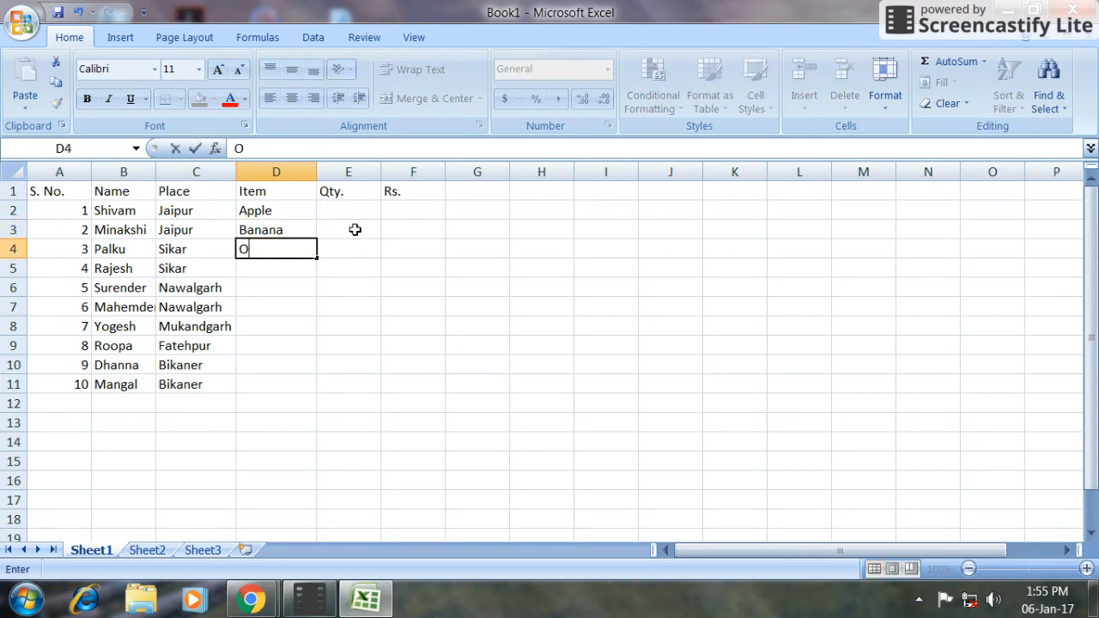
text(range)
key(Return)
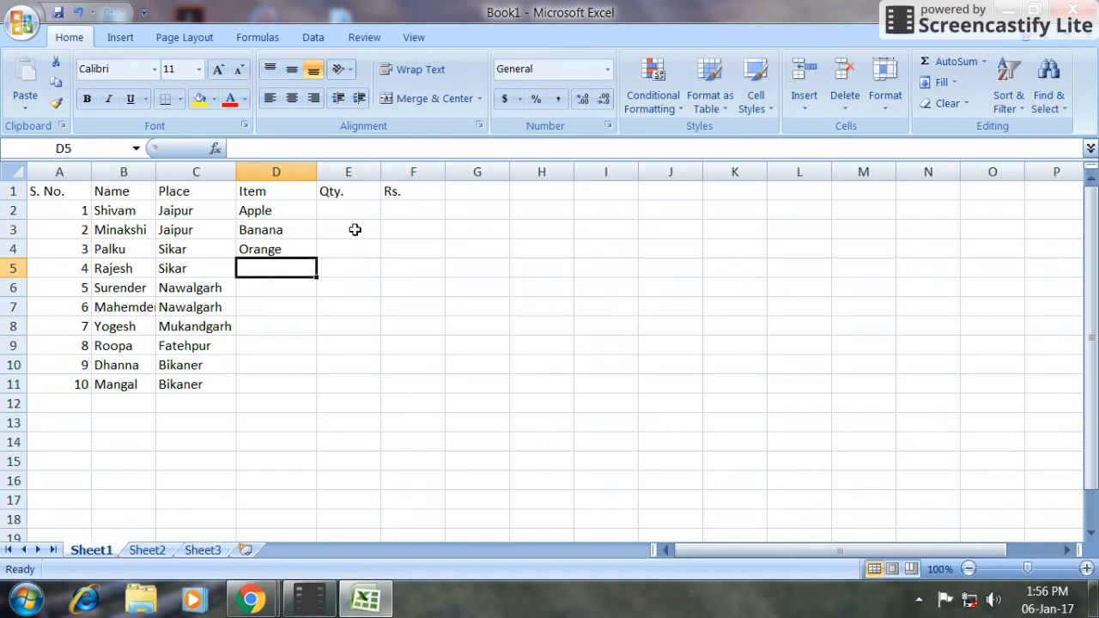
Step: Enter Apple and Pinaple as the items for serial numbers 4 and 5 in cells D5 and D6
text(Apple)
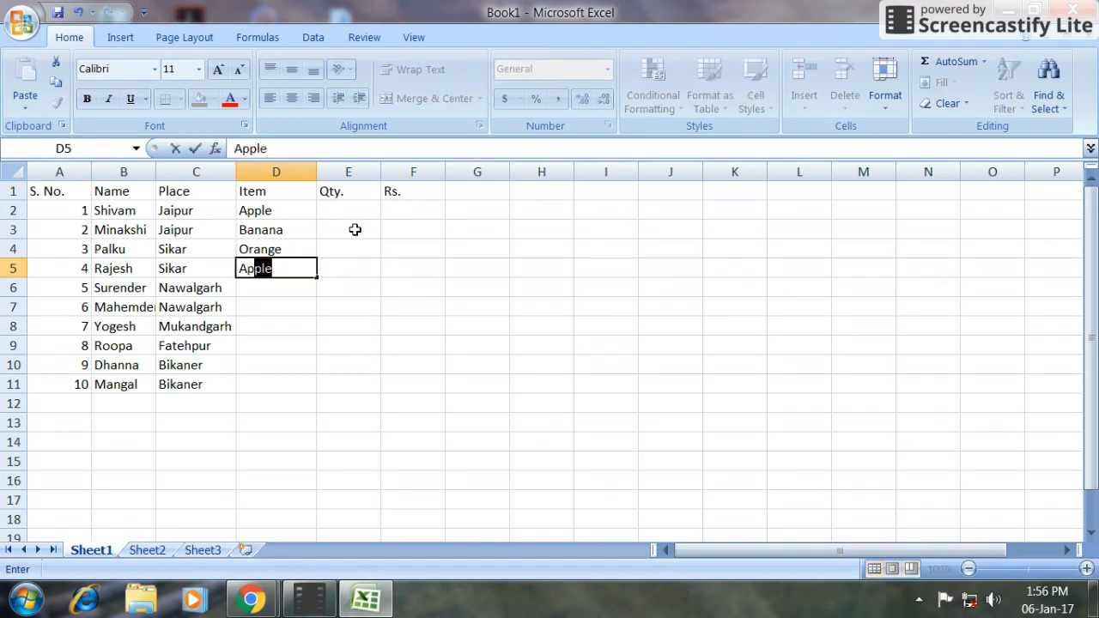
key(Return)
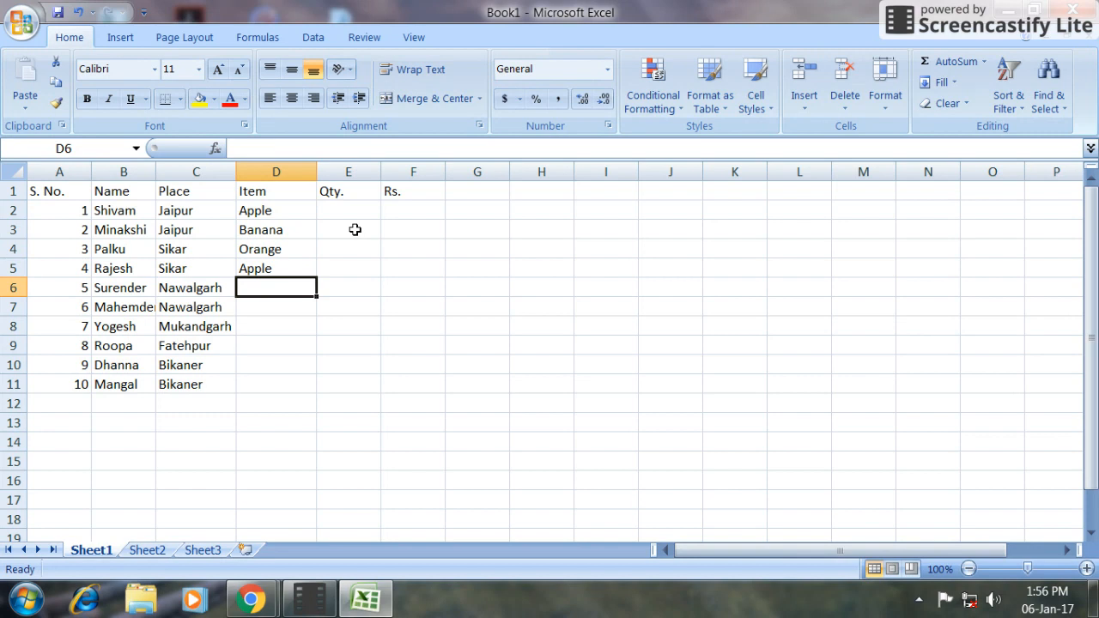
text(Pina)
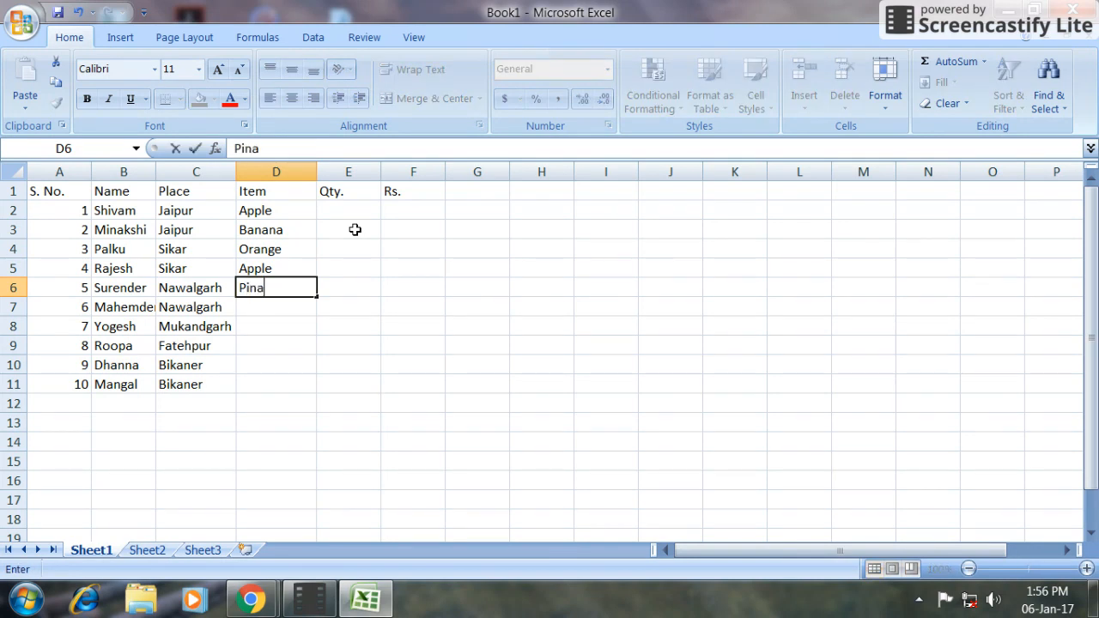
text(ple)
key(Return)
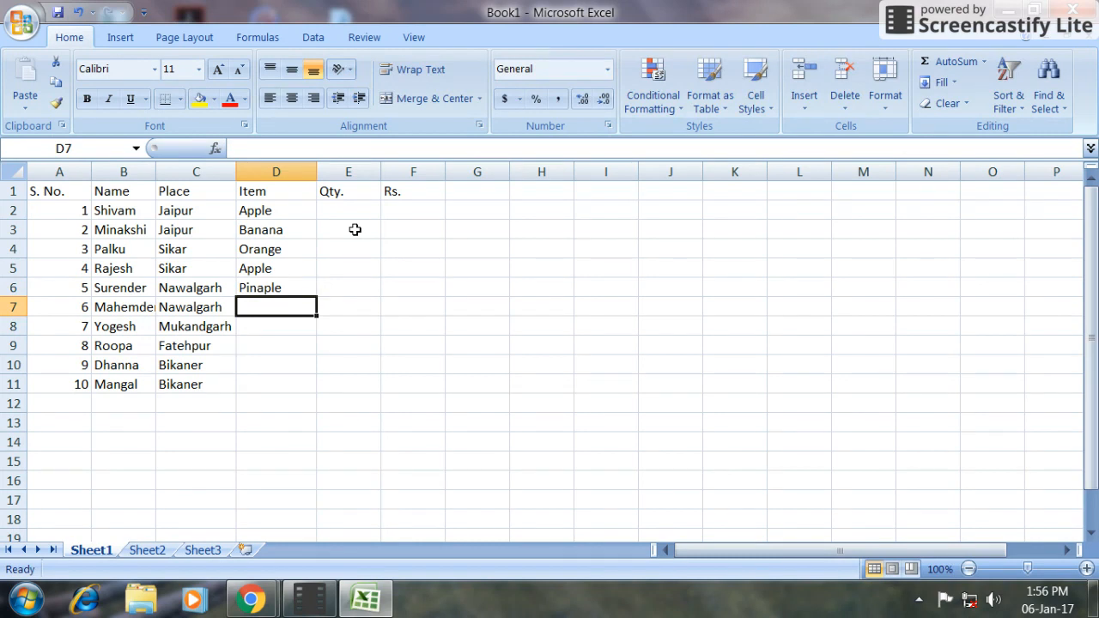
Step: Enter Orange and Apple as the items for serial numbers 6 and 7 in cells D7 and D8
text(Orange)
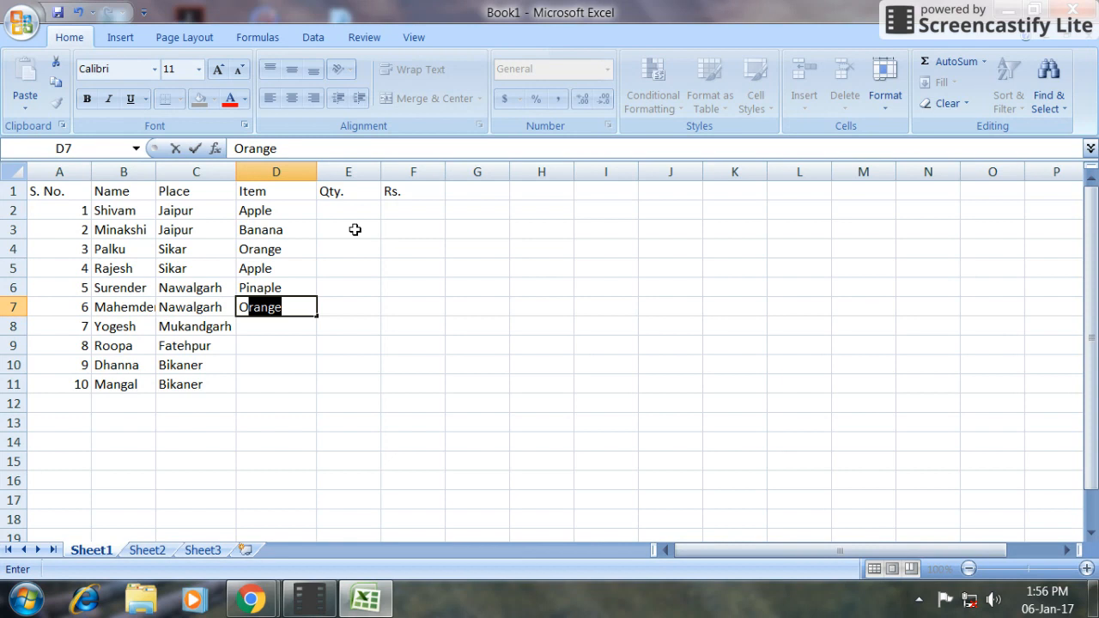
key(Return)
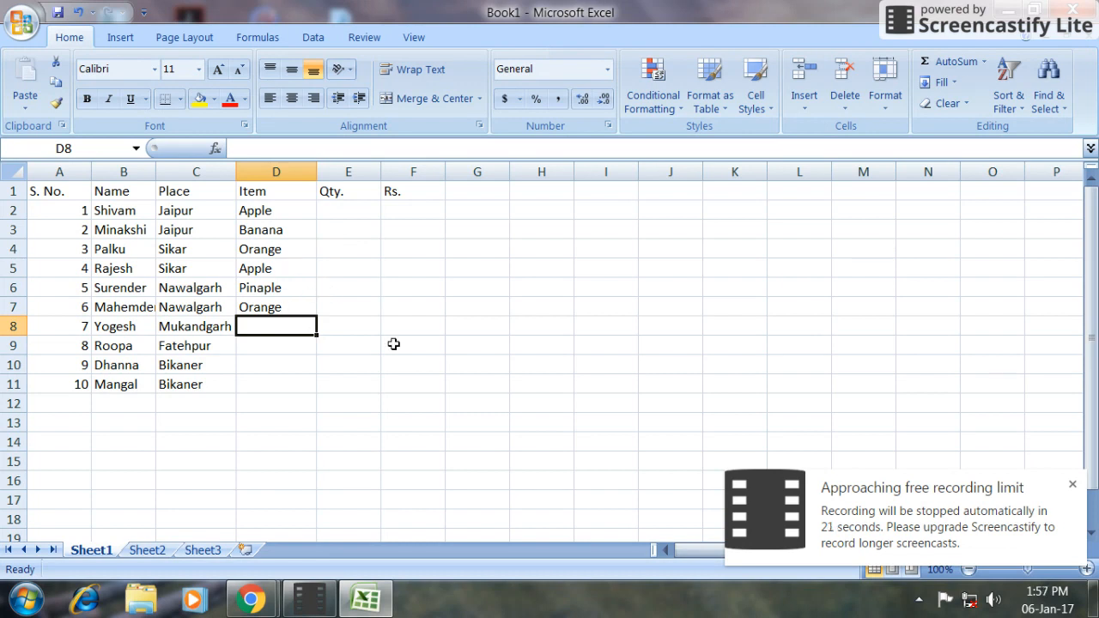
text(A)
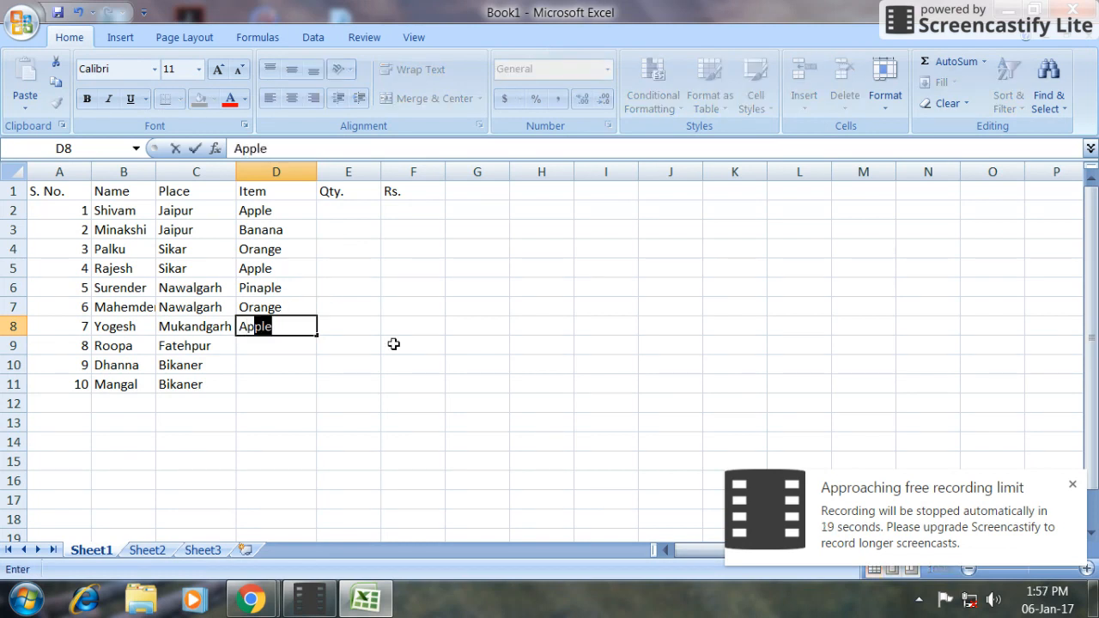
key(Return)
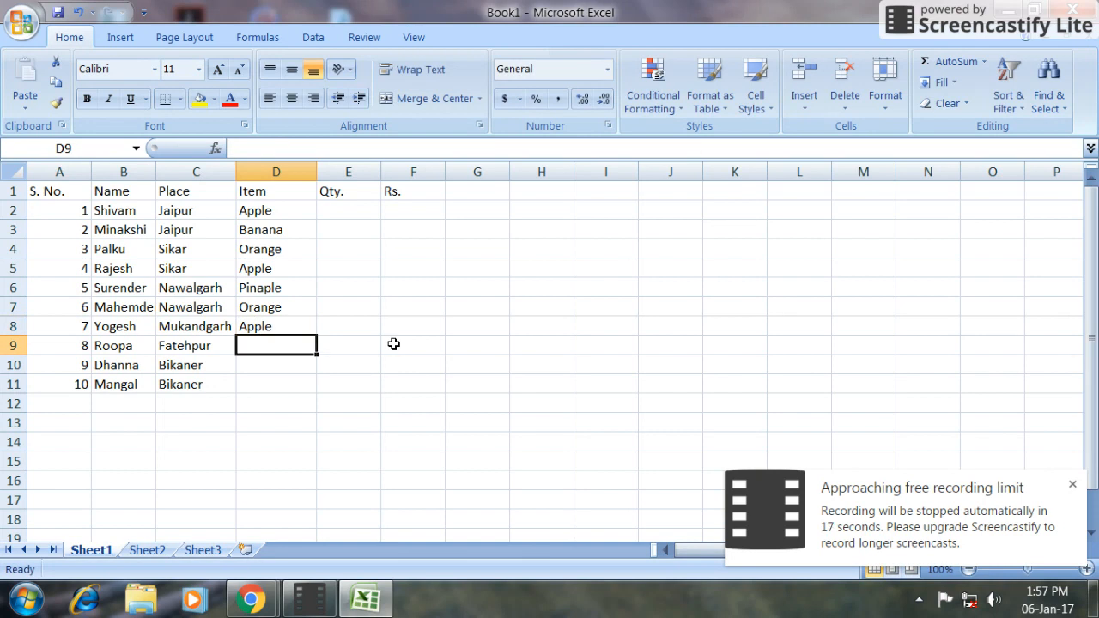